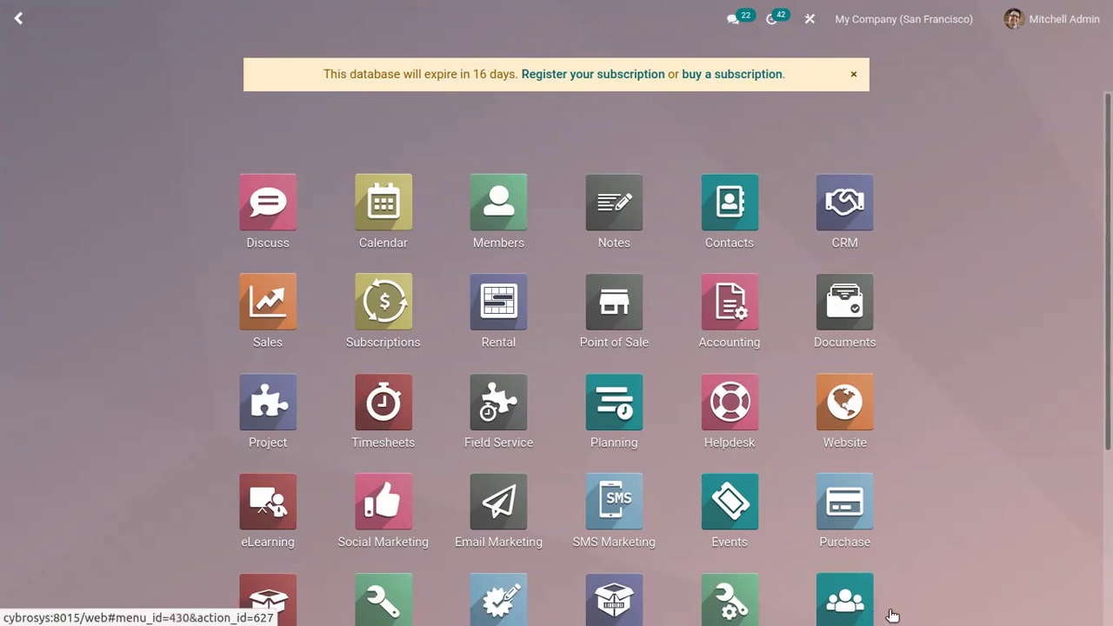
# Search 'cas' in the Accounting settings and open the Cash Roundings list
pyautogui.click(748, 312)
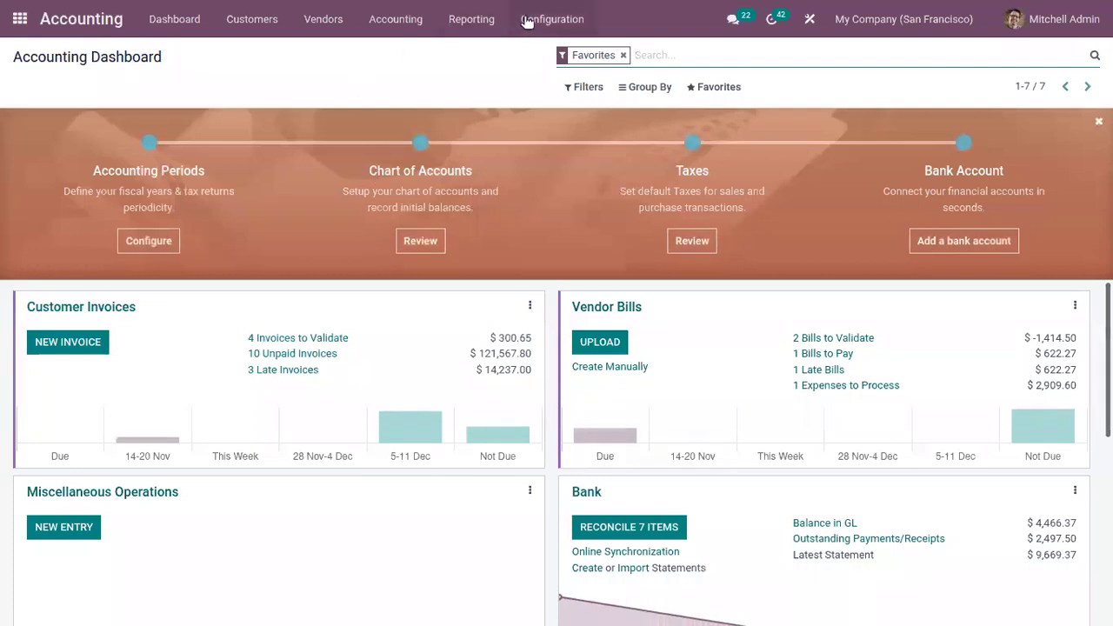
pyautogui.click(529, 20)
pyautogui.click(529, 50)
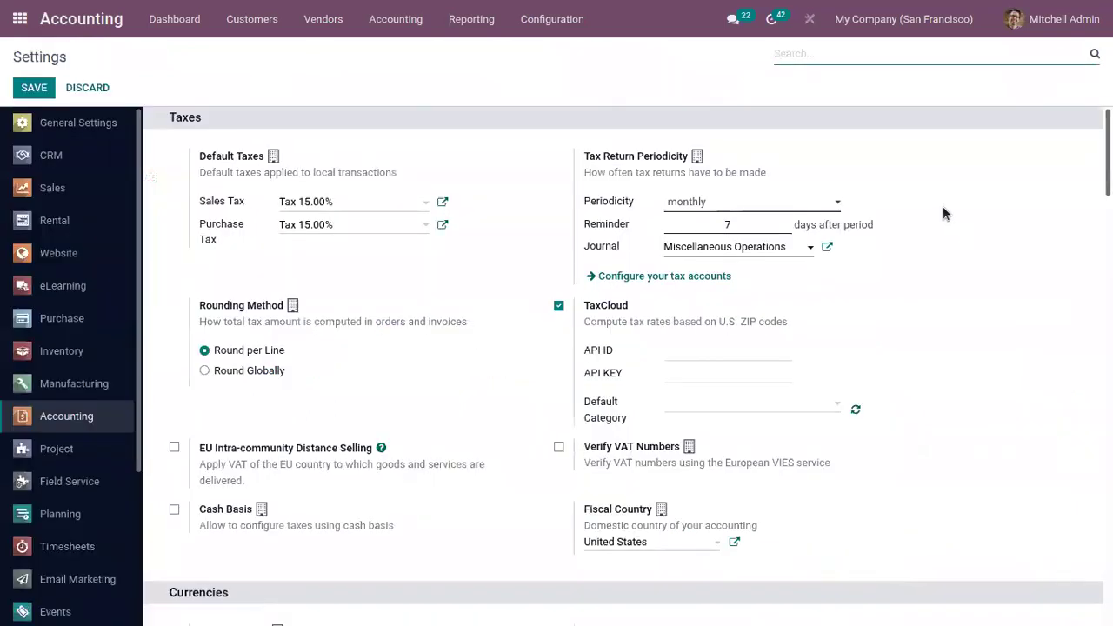
pyautogui.write('cas')
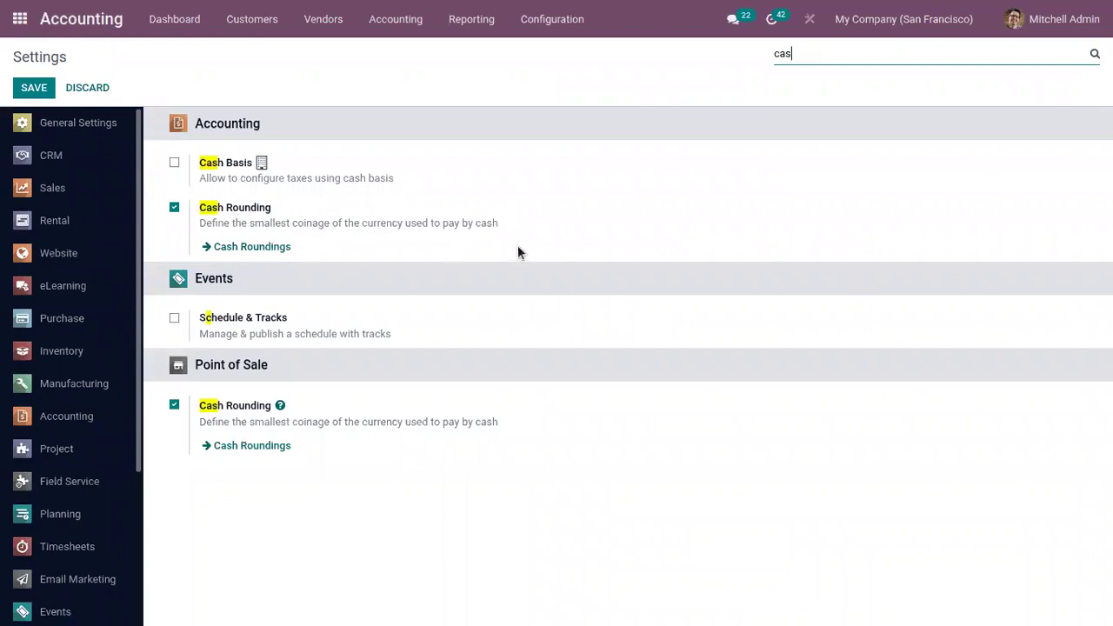
pyautogui.click(252, 249)
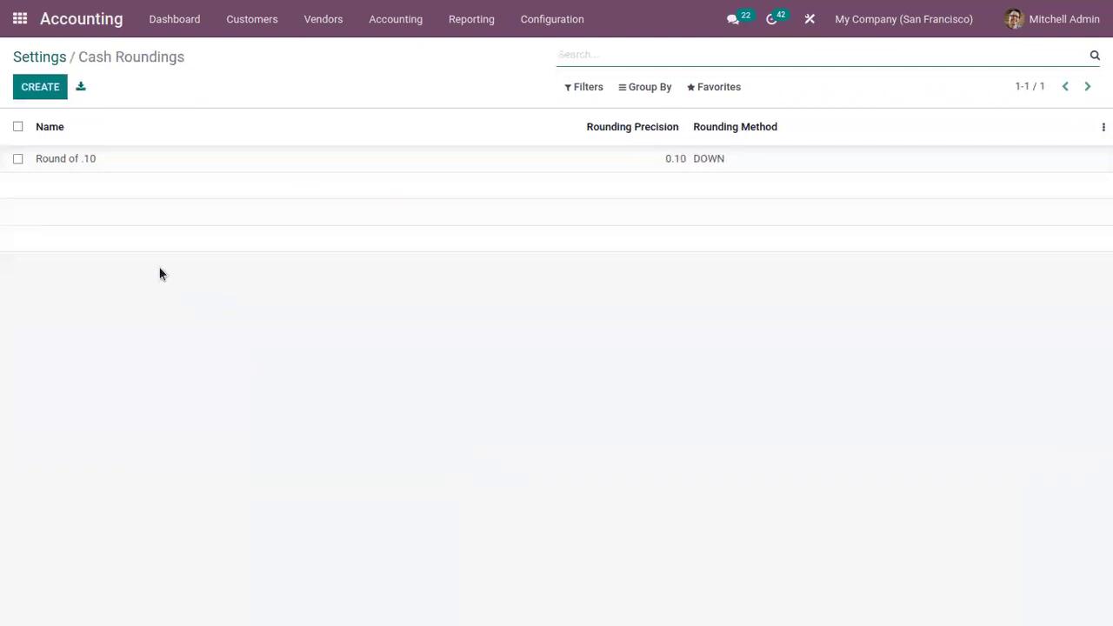
# Open the Round of .10 rule from the Cash Roundings list and switch it to edit mode
pyautogui.click(567, 14)
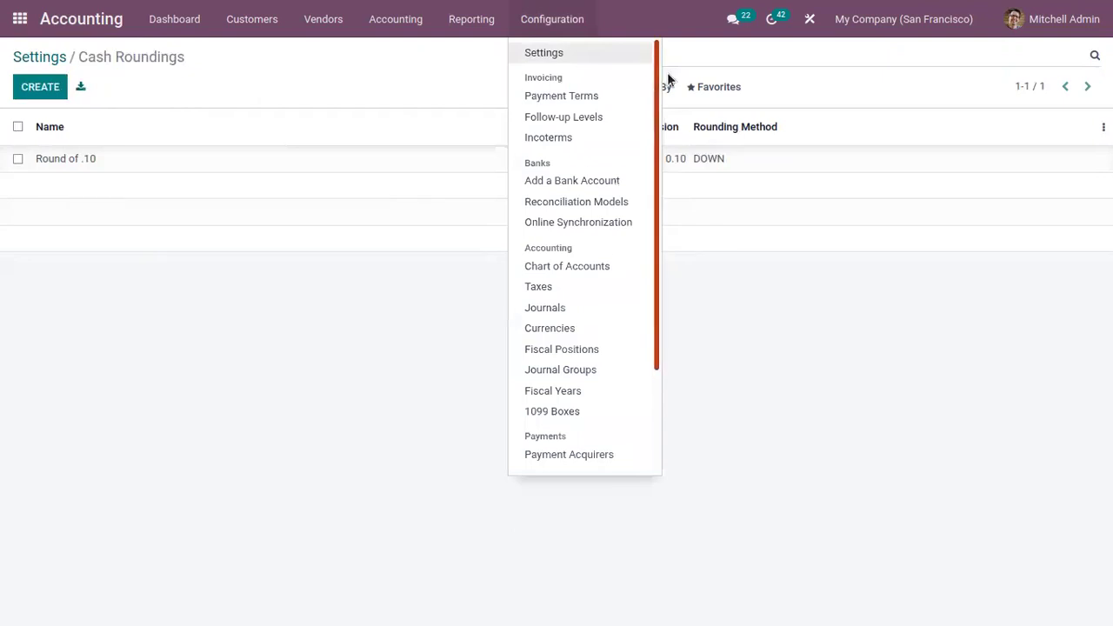
pyautogui.moveTo(667, 73); pyautogui.dragTo(691, 180)
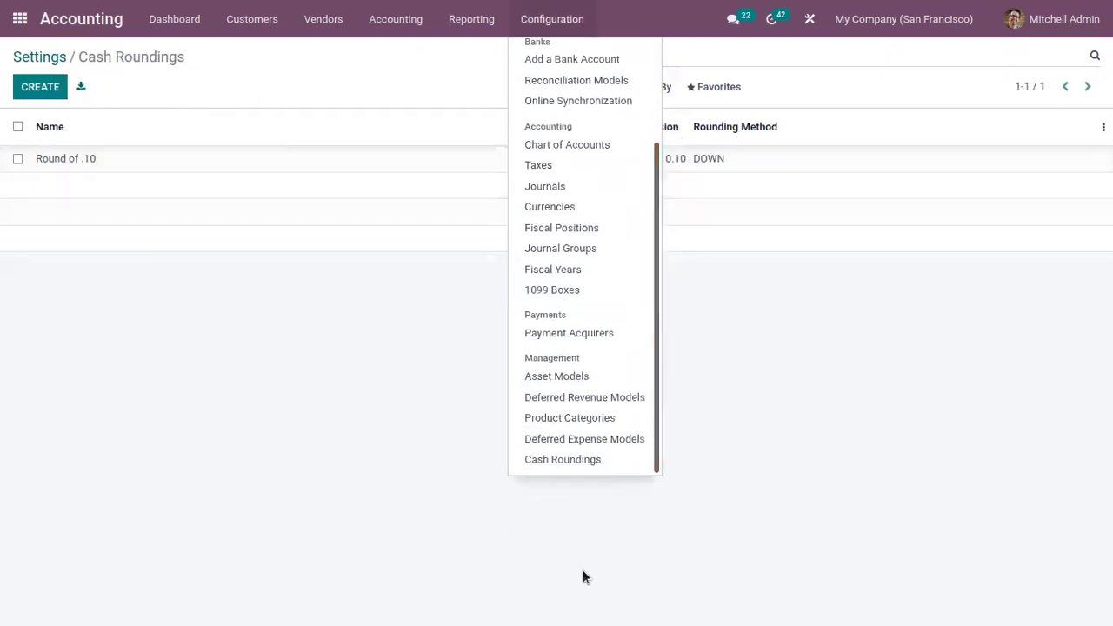
pyautogui.click(579, 460)
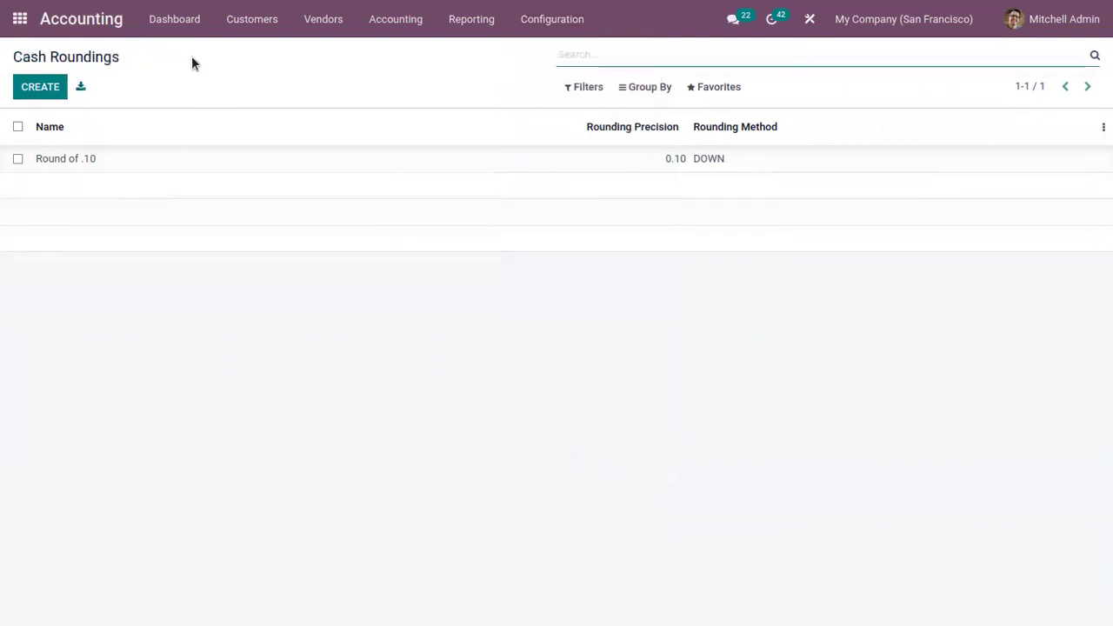
pyautogui.click(112, 159)
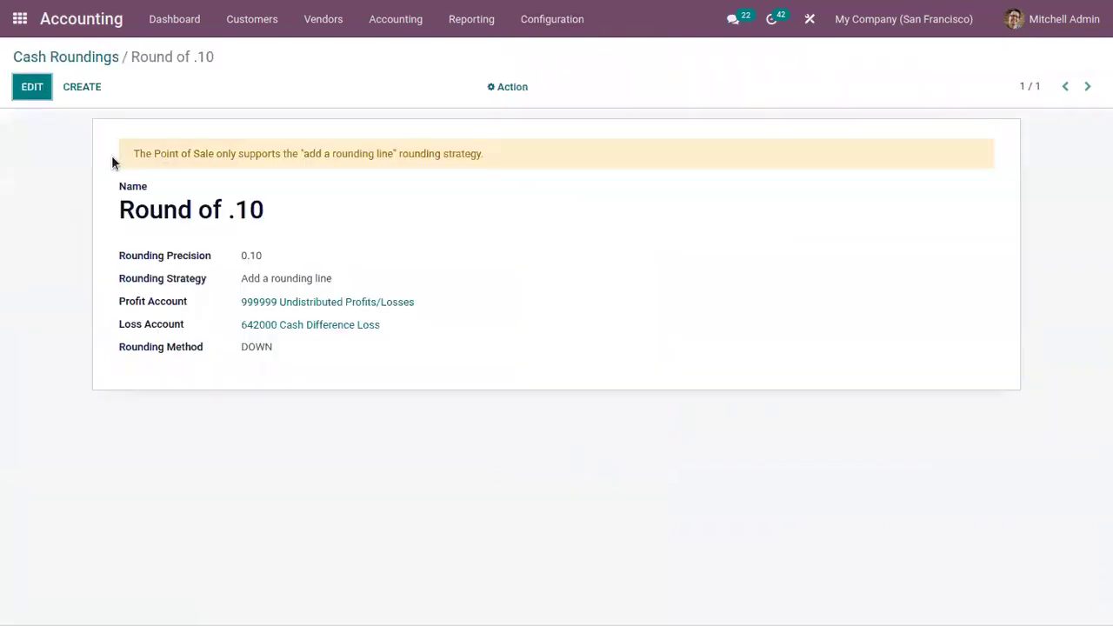
pyautogui.click(32, 87)
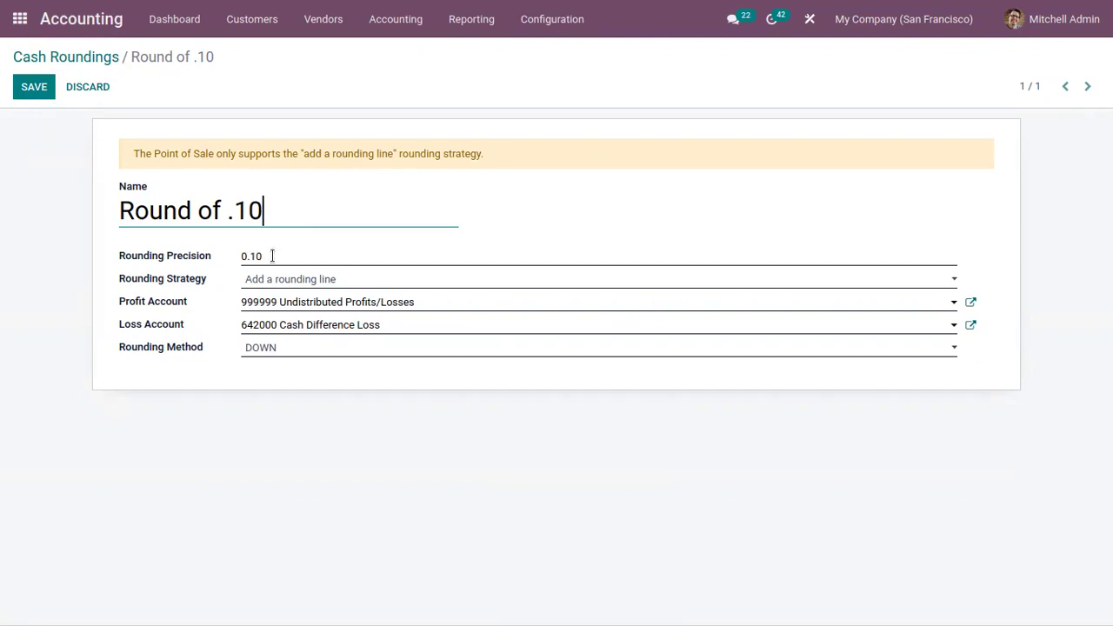
pyautogui.press('Tab')
pyautogui.click(310, 262)
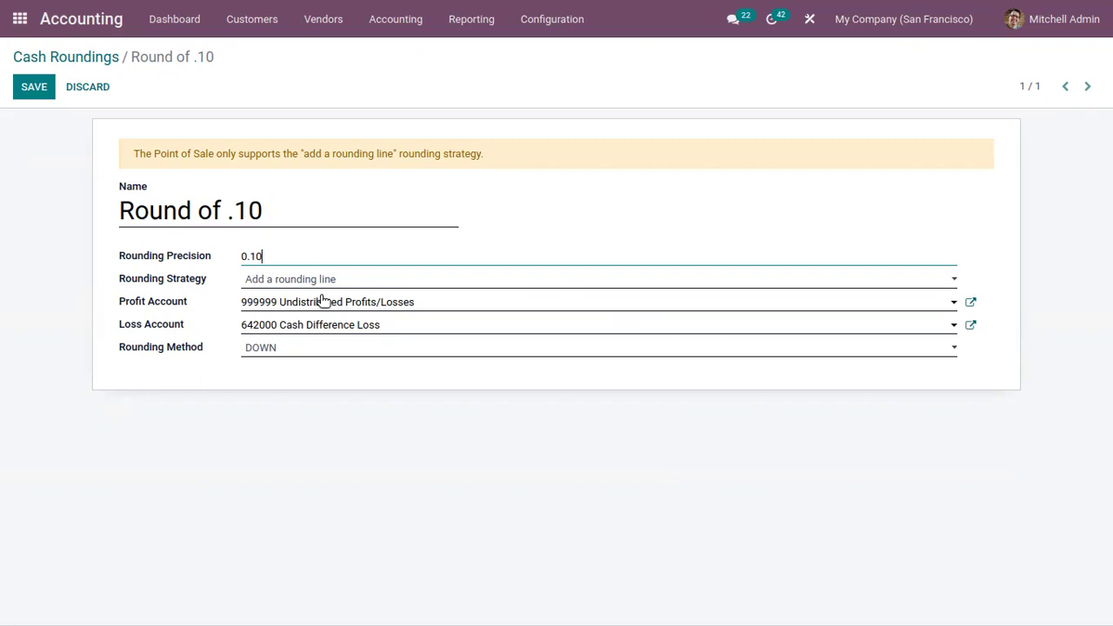
pyautogui.click(278, 283)
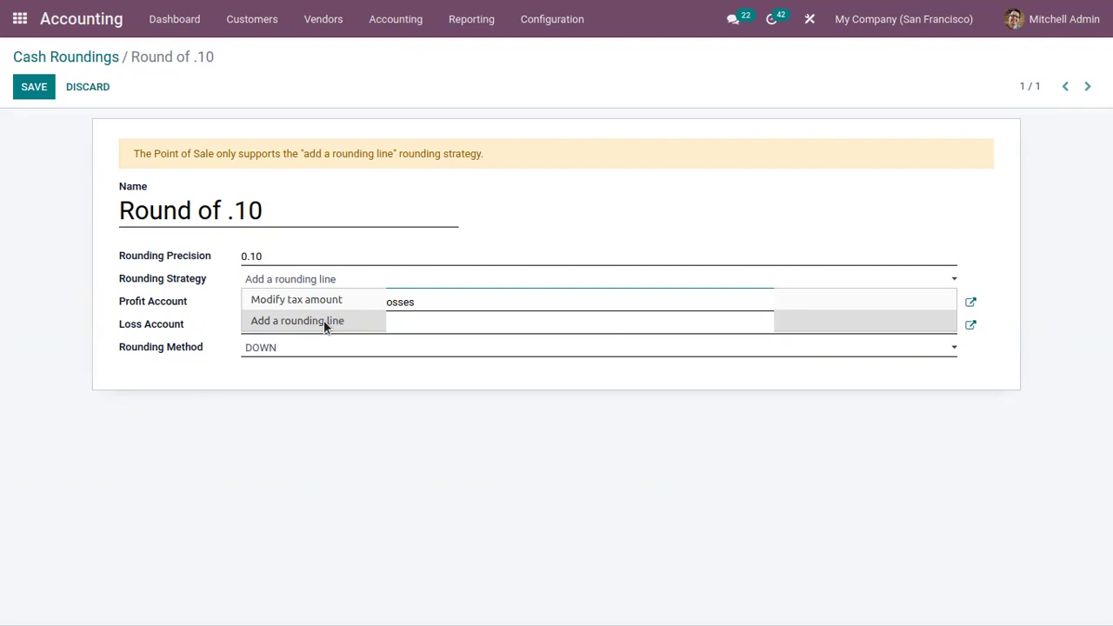
pyautogui.click(274, 280)
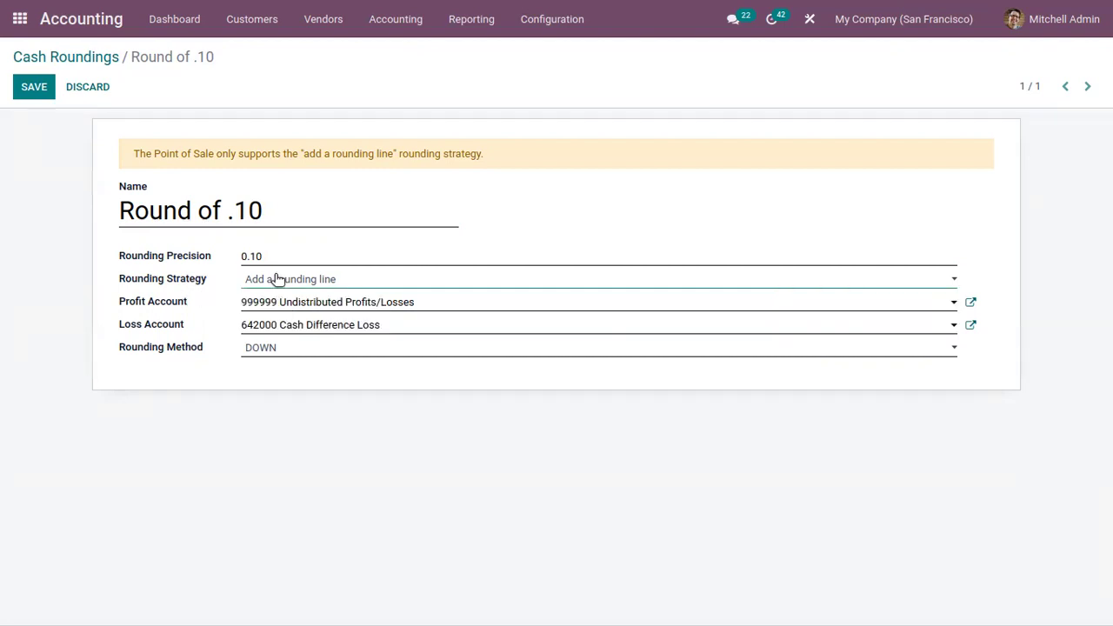
pyautogui.click(274, 280)
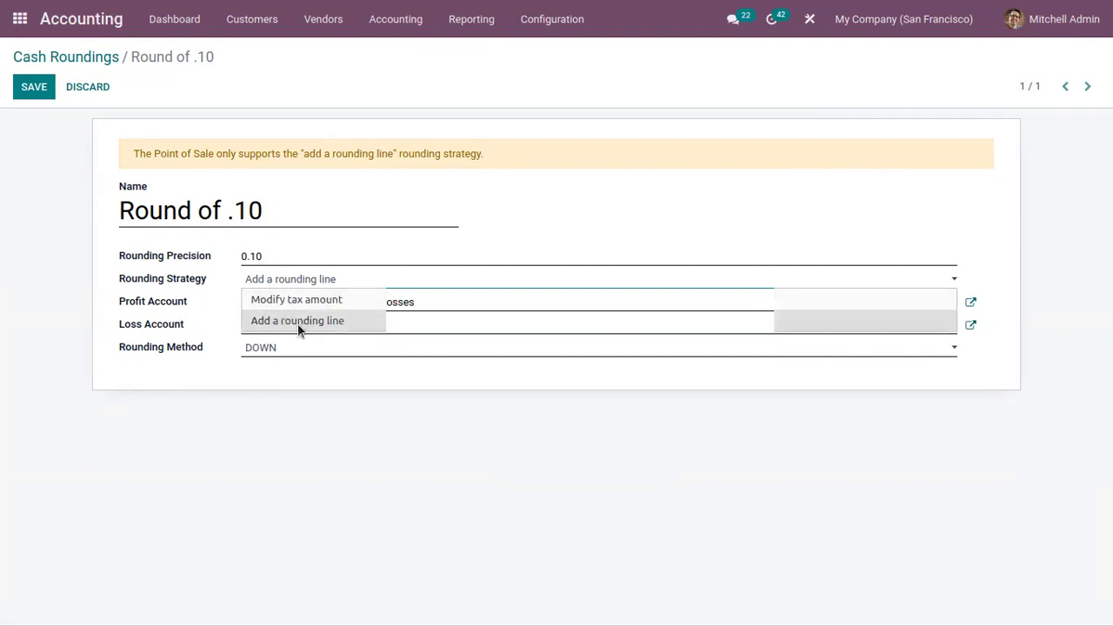
pyautogui.click(246, 319)
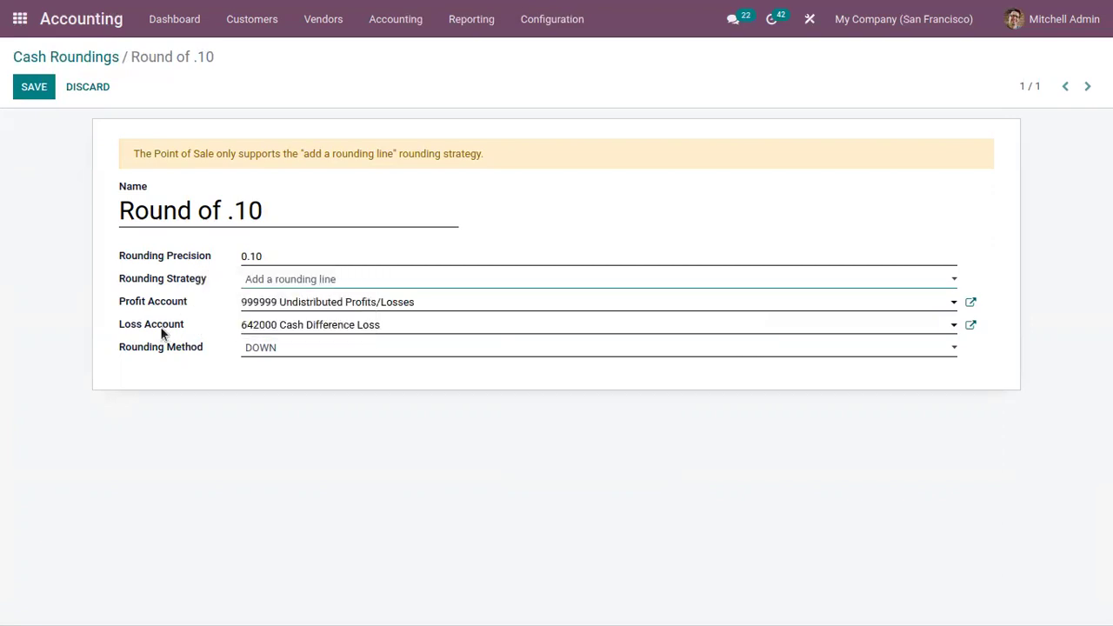
pyautogui.click(272, 278)
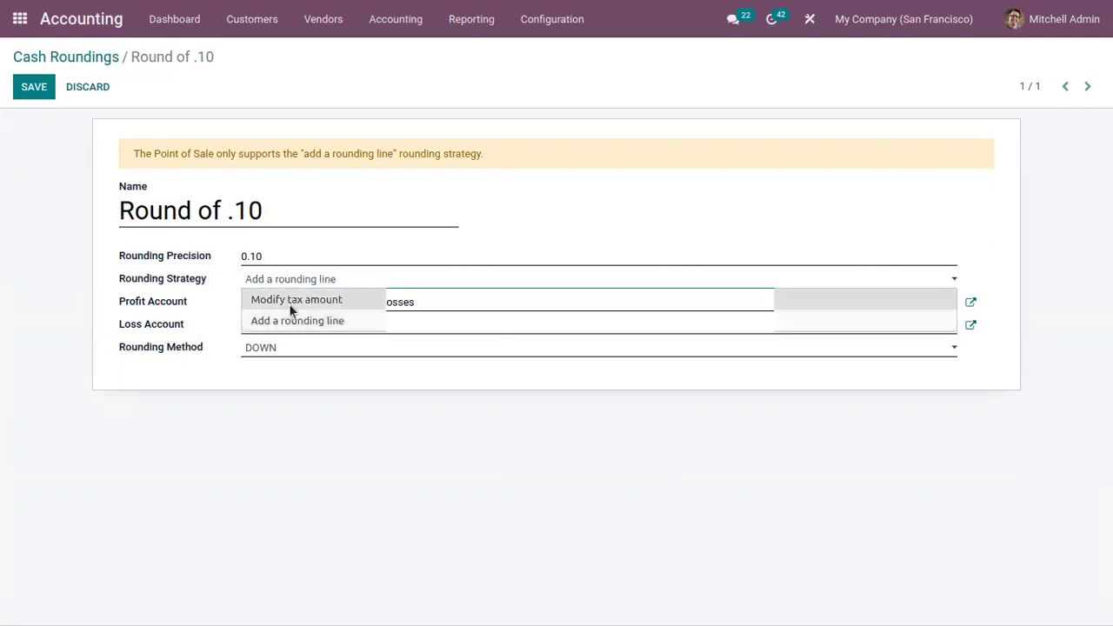
pyautogui.click(288, 301)
pyautogui.click(264, 276)
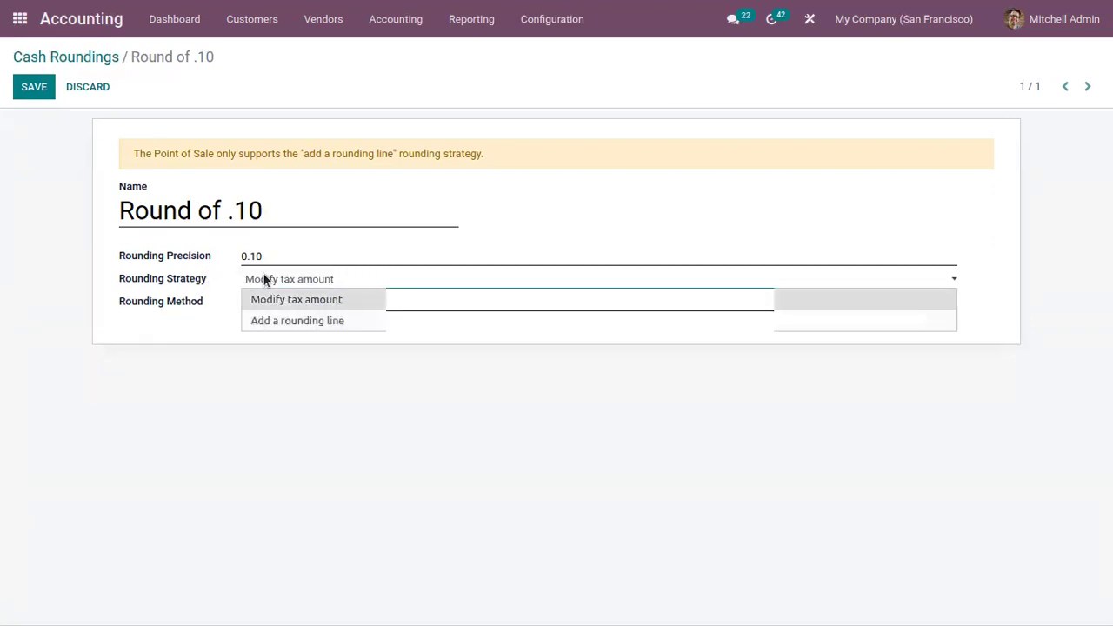
pyautogui.click(284, 321)
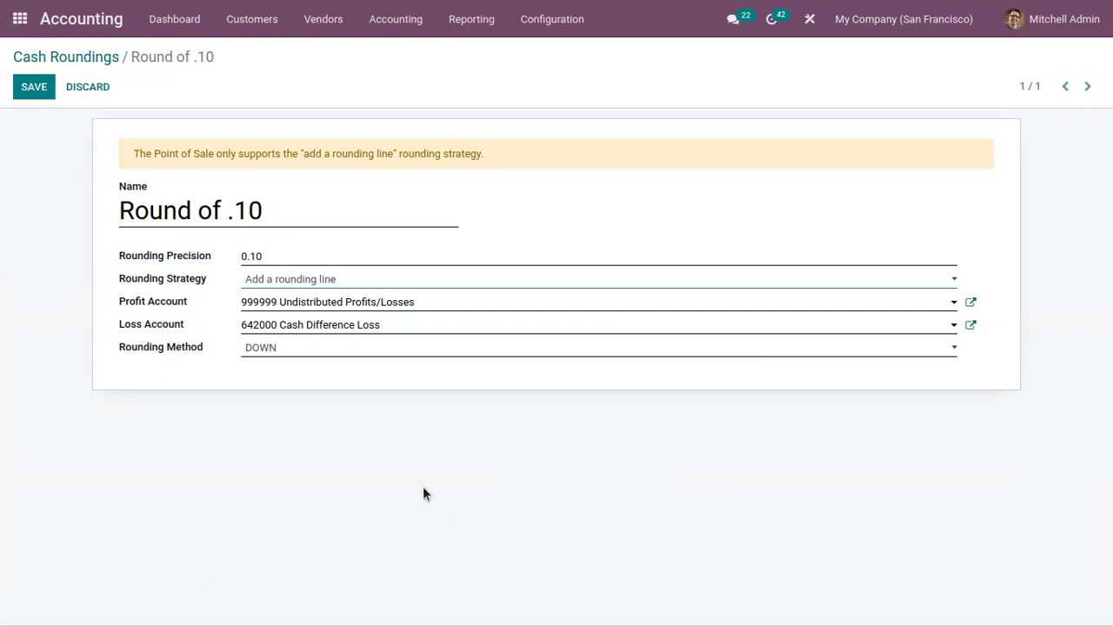
# Show the rounding method choices for the Round of .10 rule
pyautogui.click(262, 349)
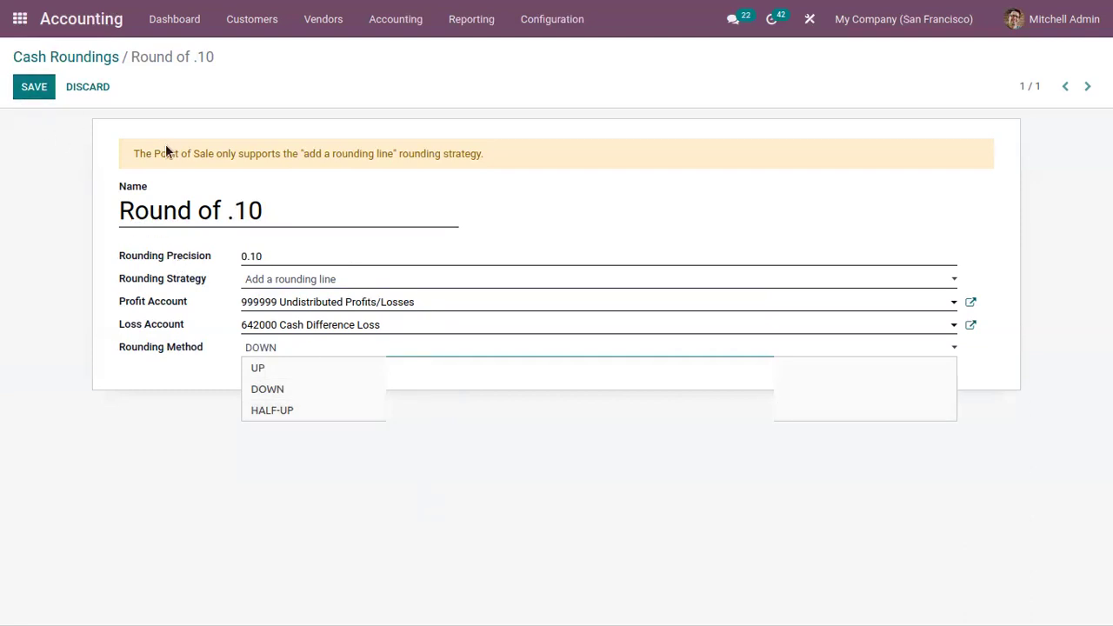
# Set Round of .10 to UP rounding with the Modify tax amount strategy and save it
pyautogui.click(302, 371)
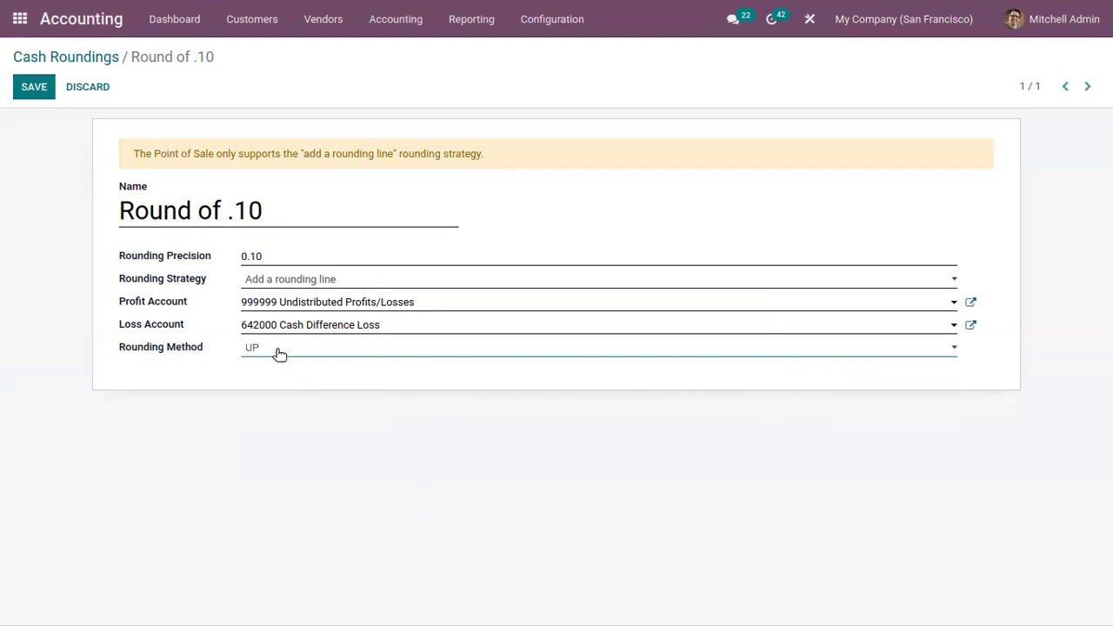
pyautogui.click(268, 287)
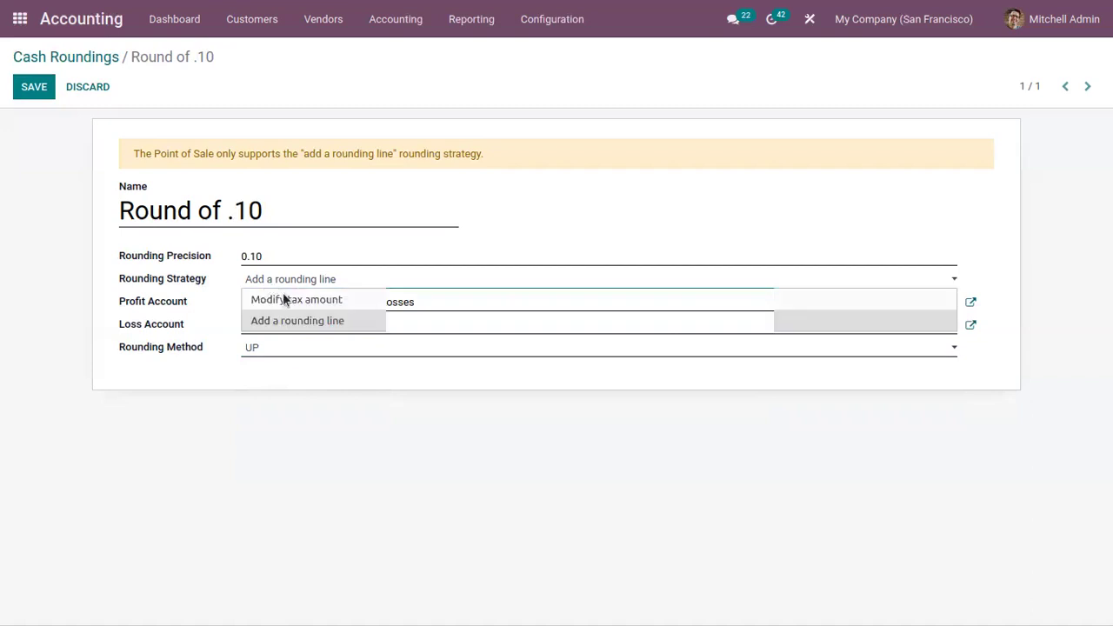
pyautogui.click(288, 301)
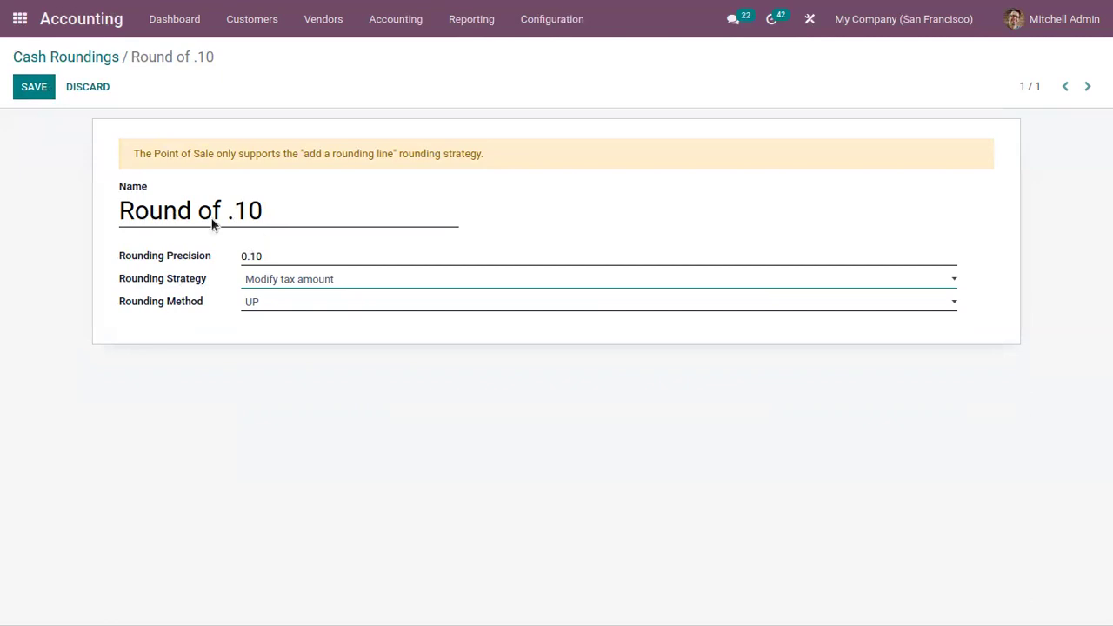
pyautogui.click(32, 88)
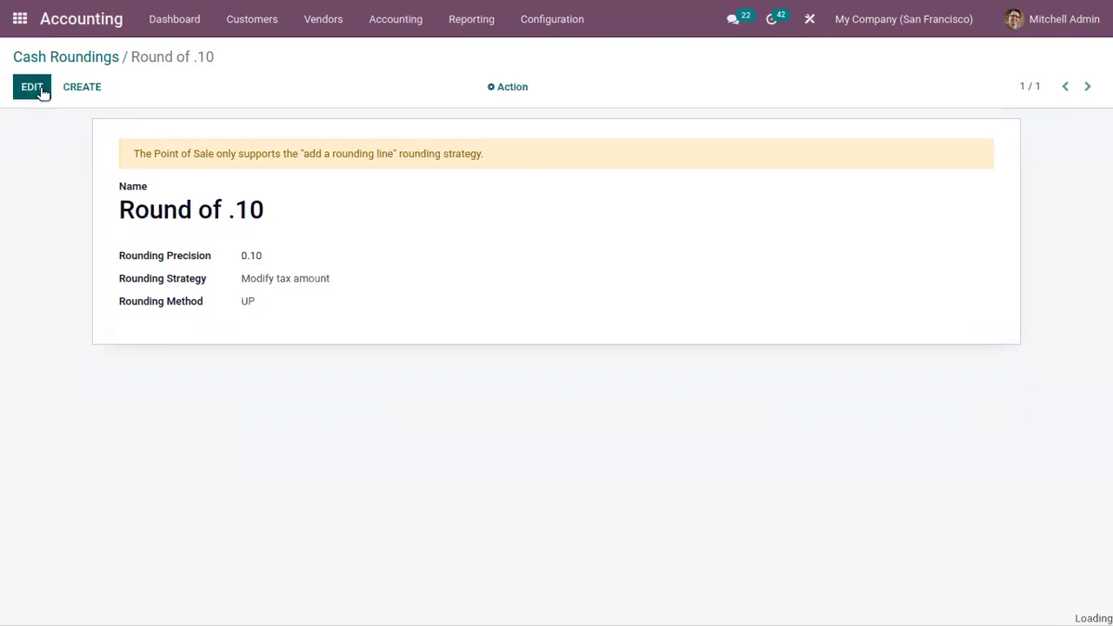
# Create a new customer invoice with Deco Addict as the customer
pyautogui.click(79, 59)
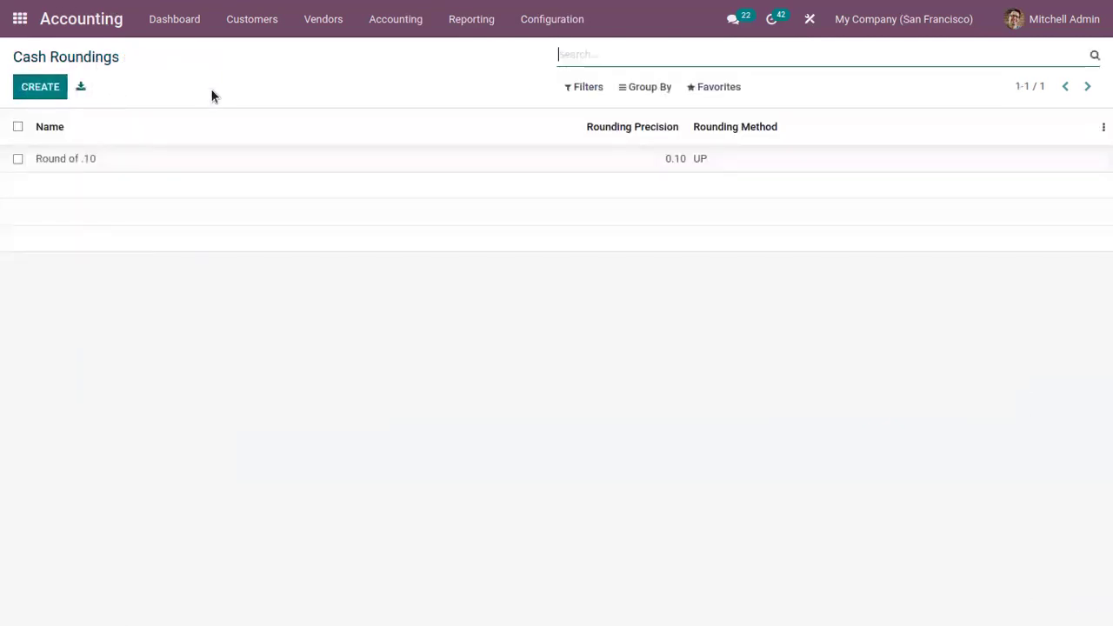
pyautogui.click(251, 24)
pyautogui.click(266, 54)
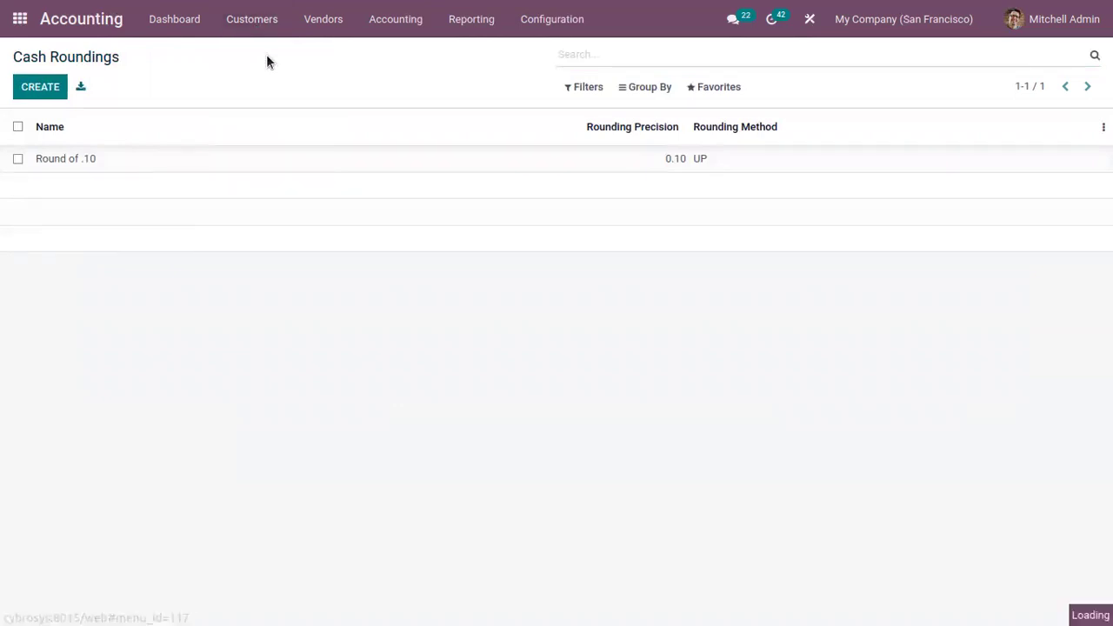
pyautogui.click(40, 87)
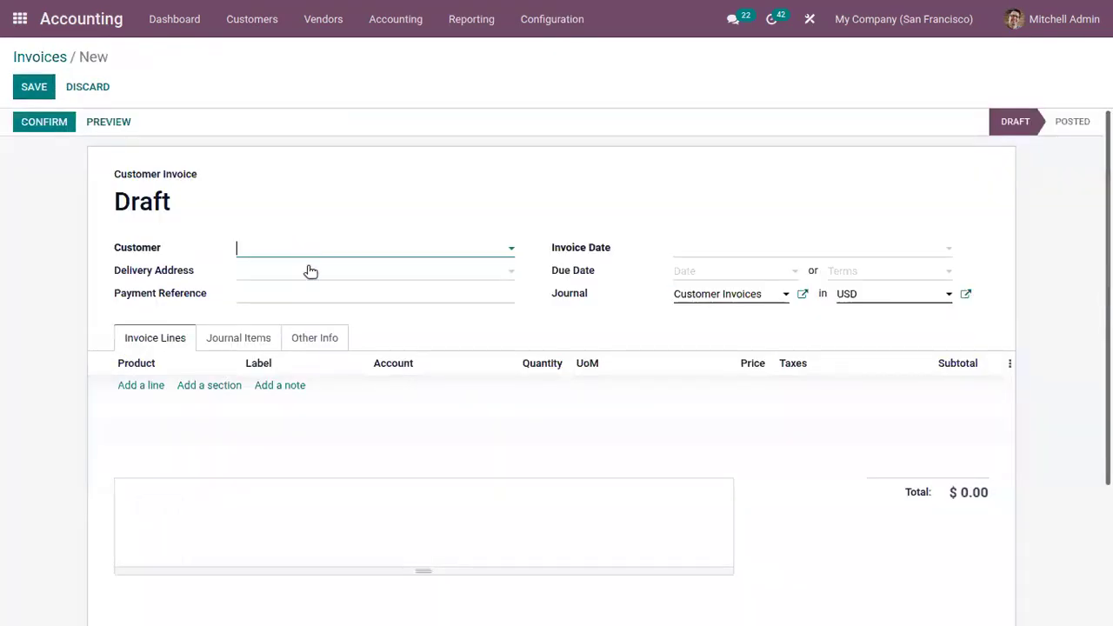
pyautogui.click(302, 248)
pyautogui.click(313, 270)
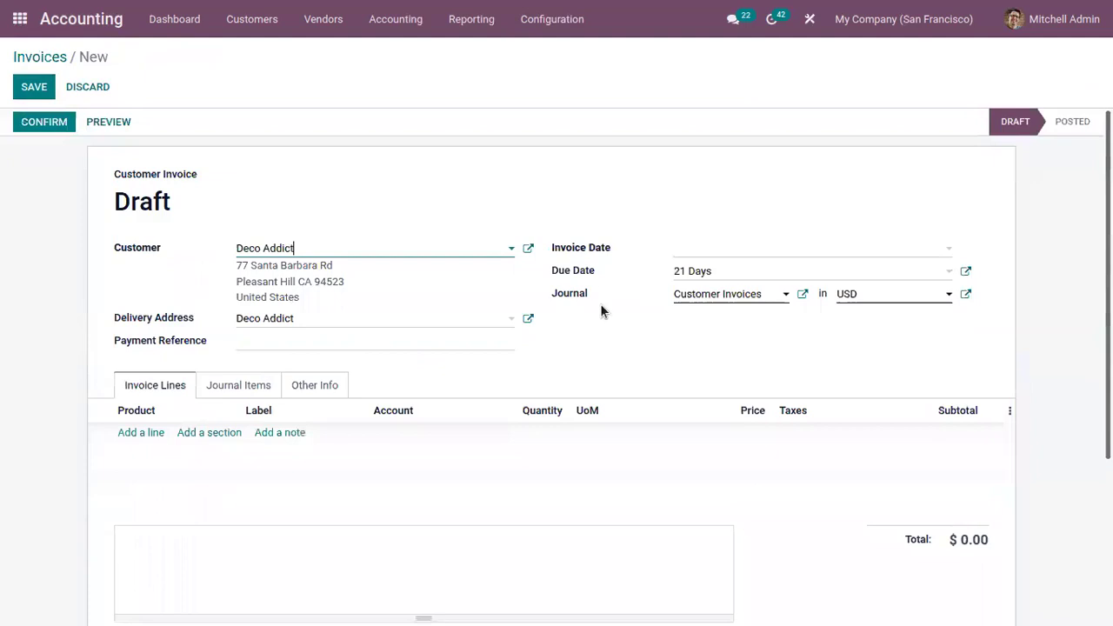
# Add an Arm Chair (XS) line at 295.00, giving a $339.25 total with 15% tax
pyautogui.click(148, 432)
pyautogui.click(149, 435)
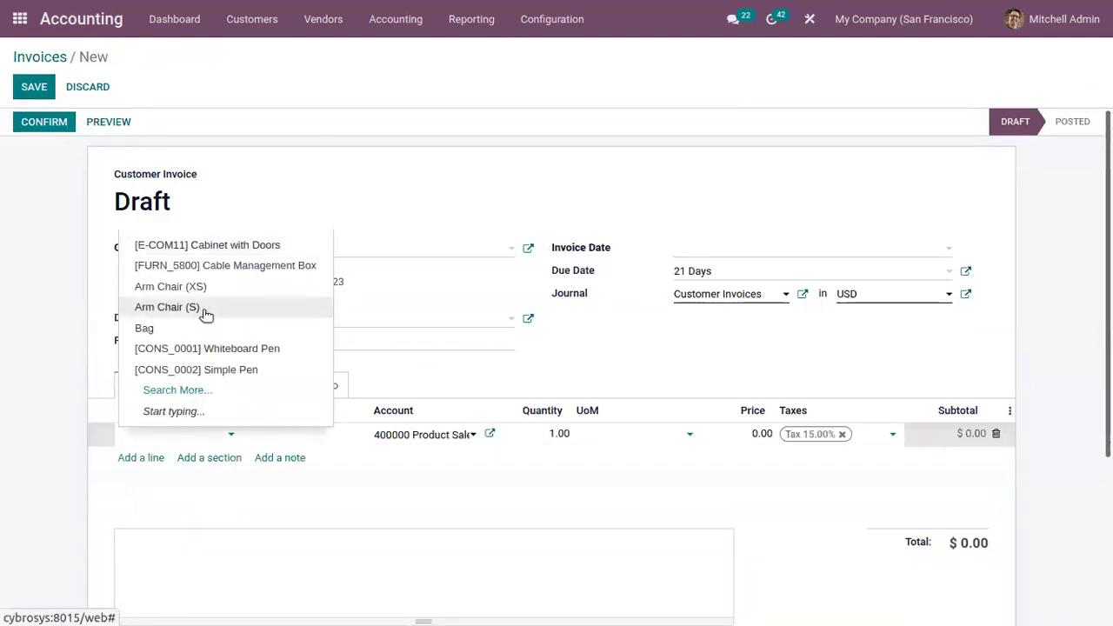
pyautogui.scroll(-1, 321, 347)
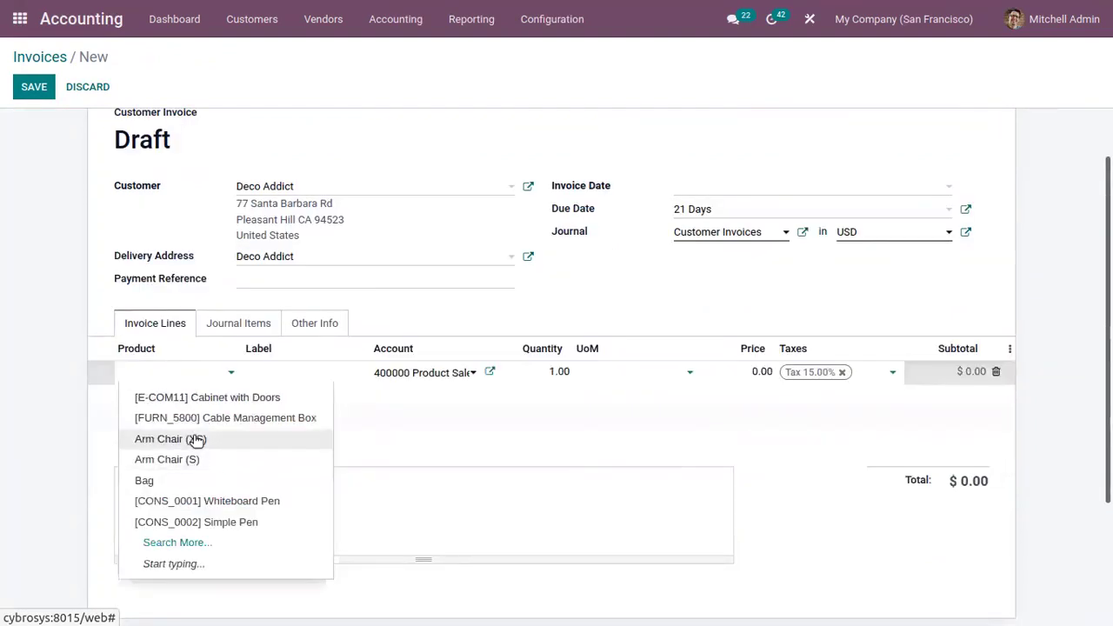
pyautogui.click(199, 437)
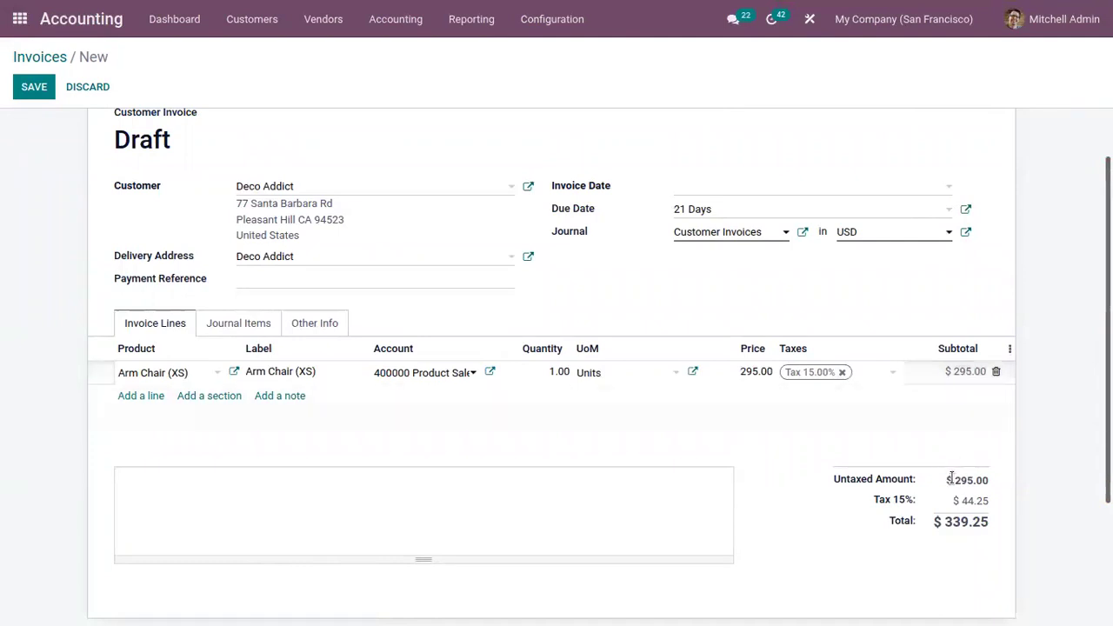
pyautogui.moveTo(949, 475); pyautogui.dragTo(984, 477)
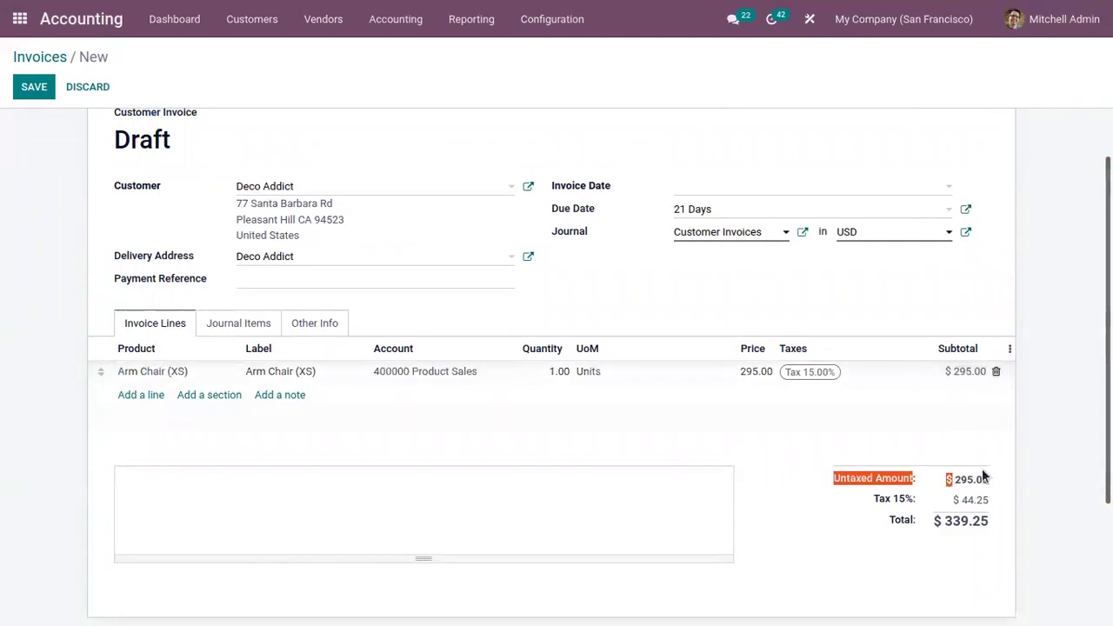
pyautogui.click(893, 500)
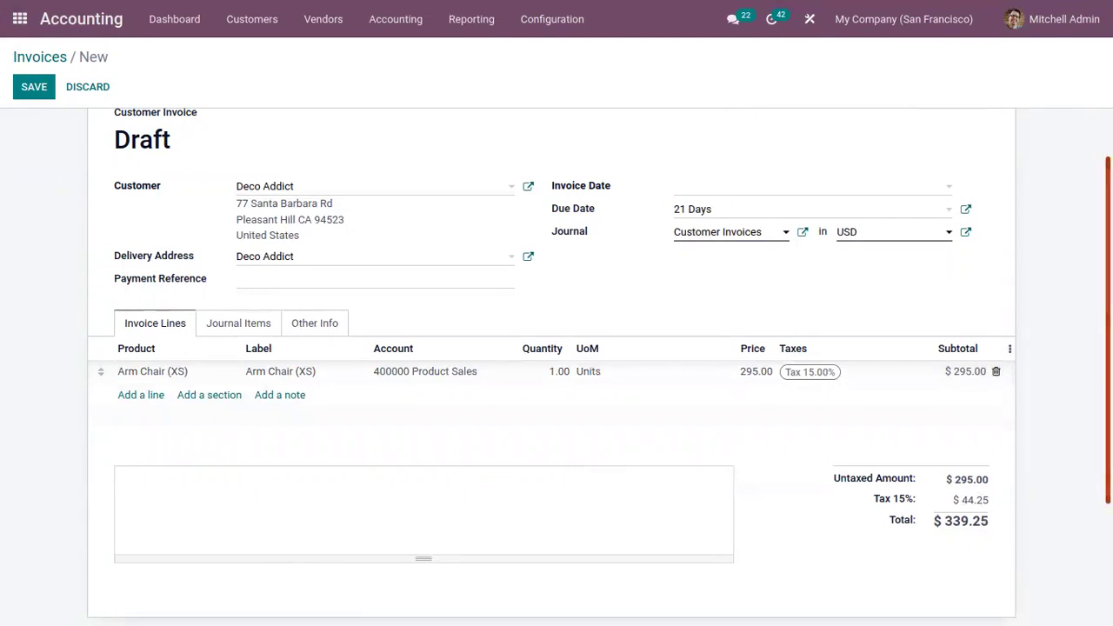
pyautogui.scroll(-1, 512, 342)
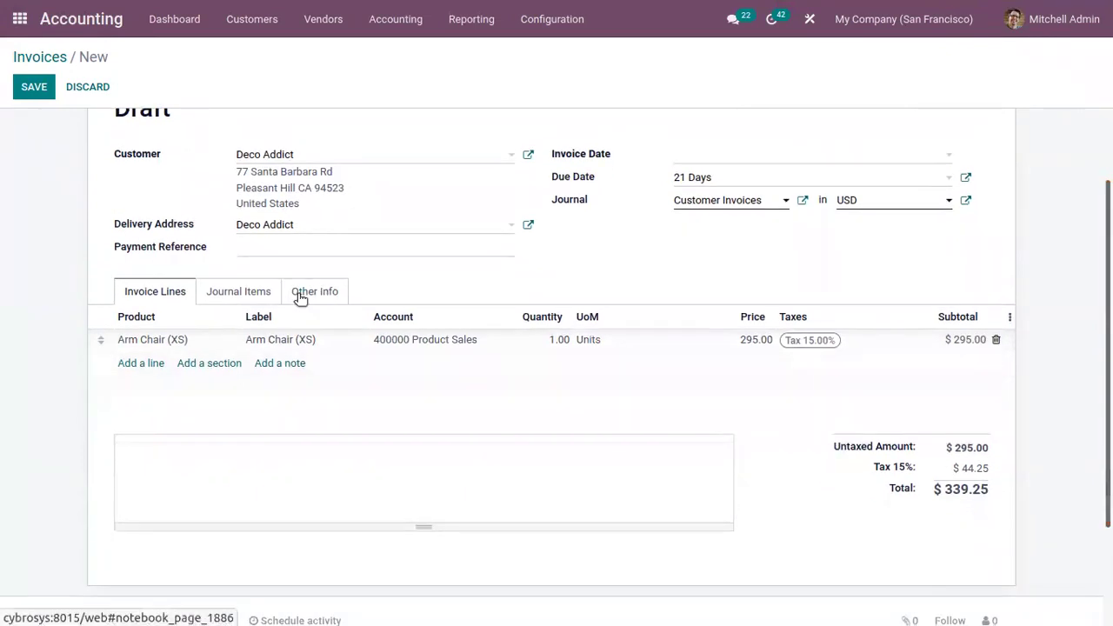
# Apply Round of .10 as the invoice's cash rounding, making tax $44.30 and total $339.30
pyautogui.click(301, 296)
pyautogui.click(708, 430)
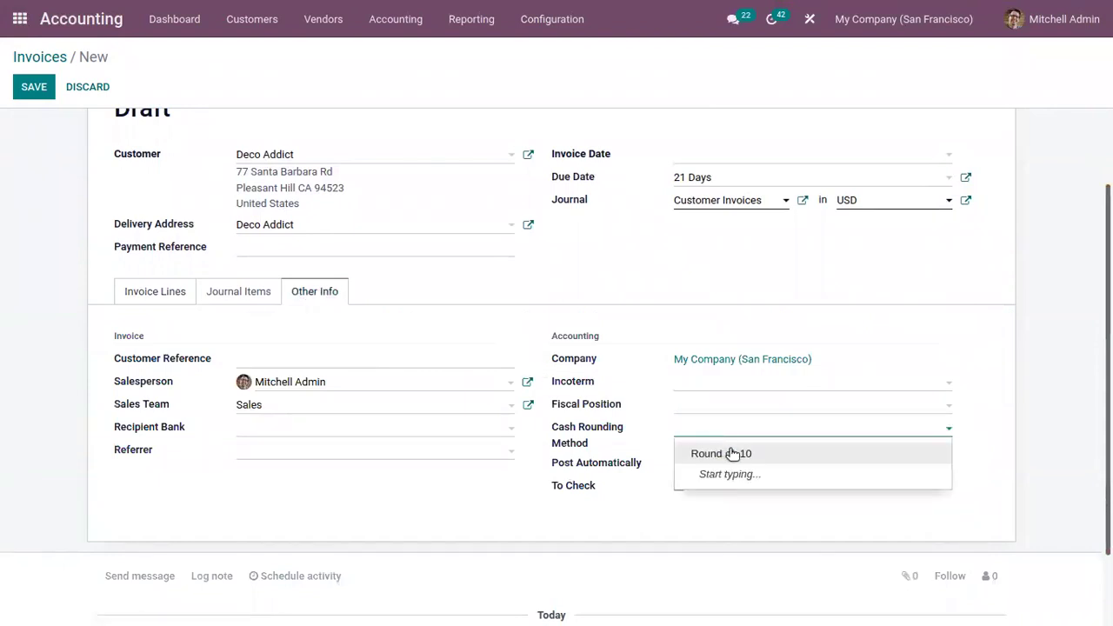
pyautogui.click(728, 454)
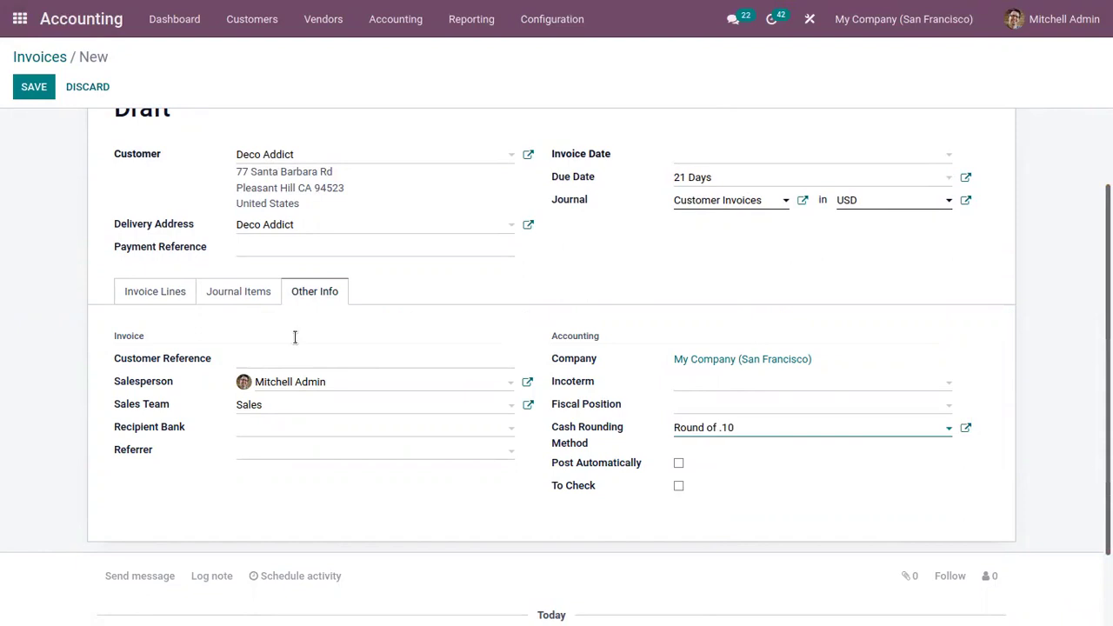
pyautogui.click(168, 295)
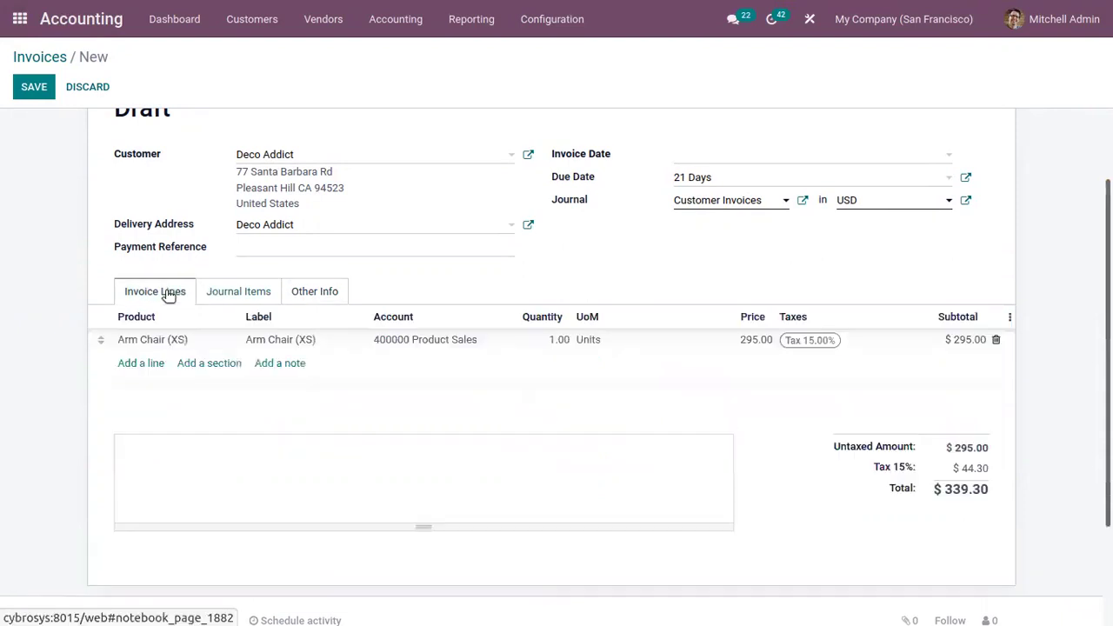
pyautogui.scroll(-1, 1011, 407)
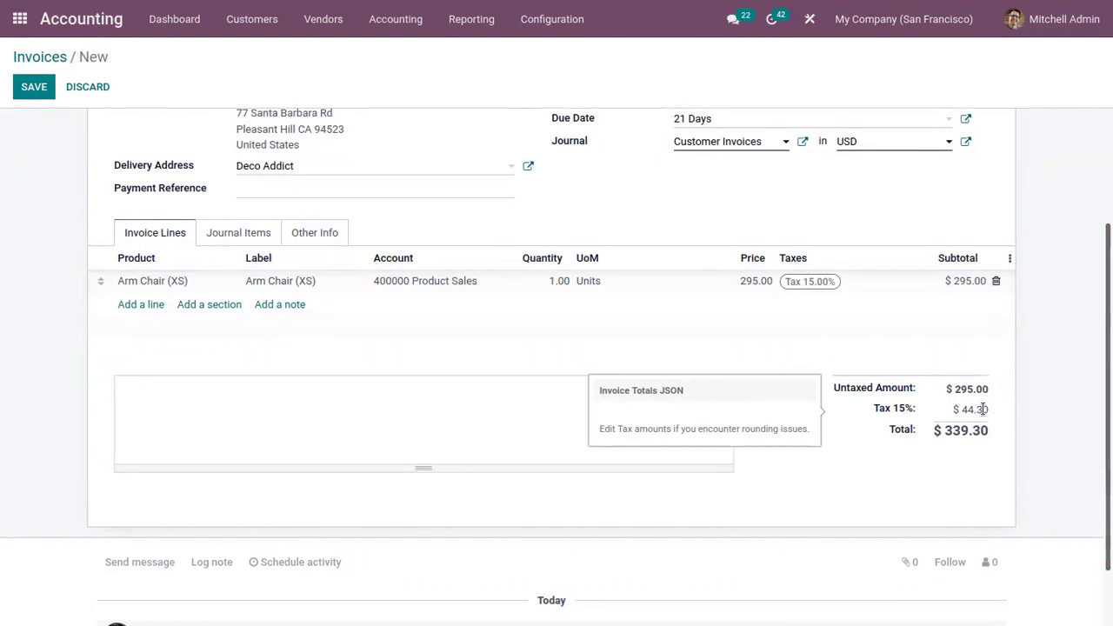
pyautogui.moveTo(984, 409); pyautogui.dragTo(995, 406)
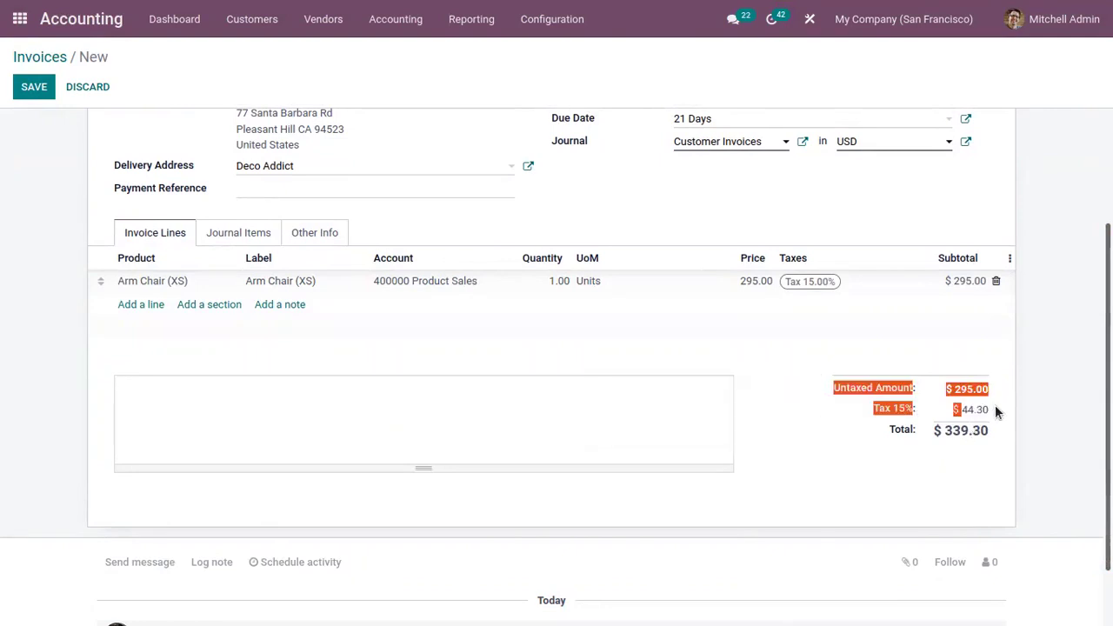
pyautogui.click(1016, 397)
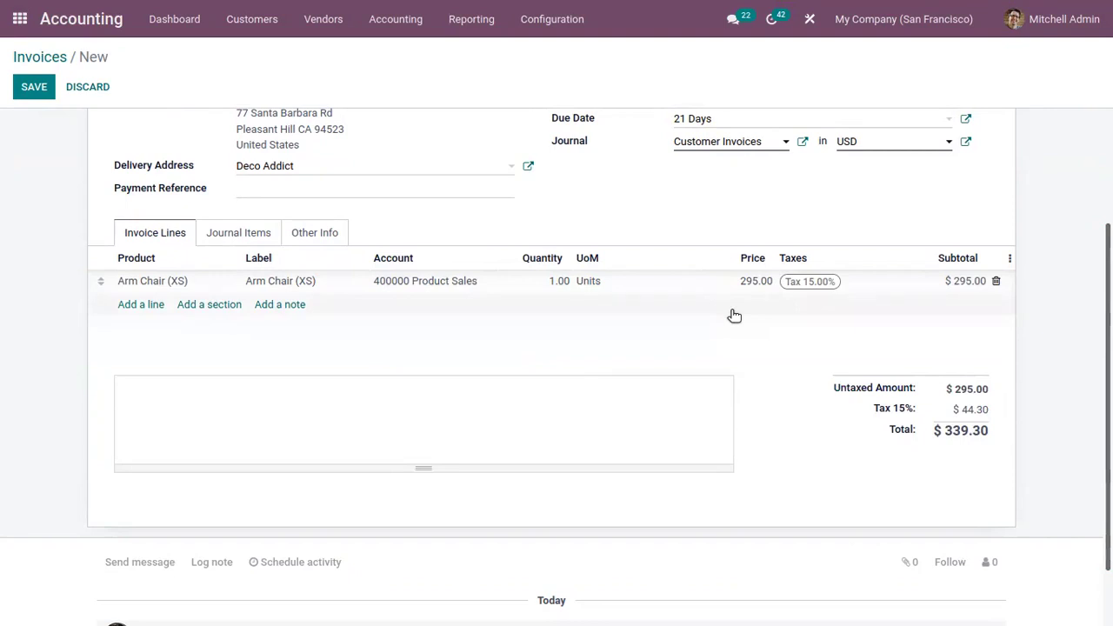
pyautogui.click(310, 235)
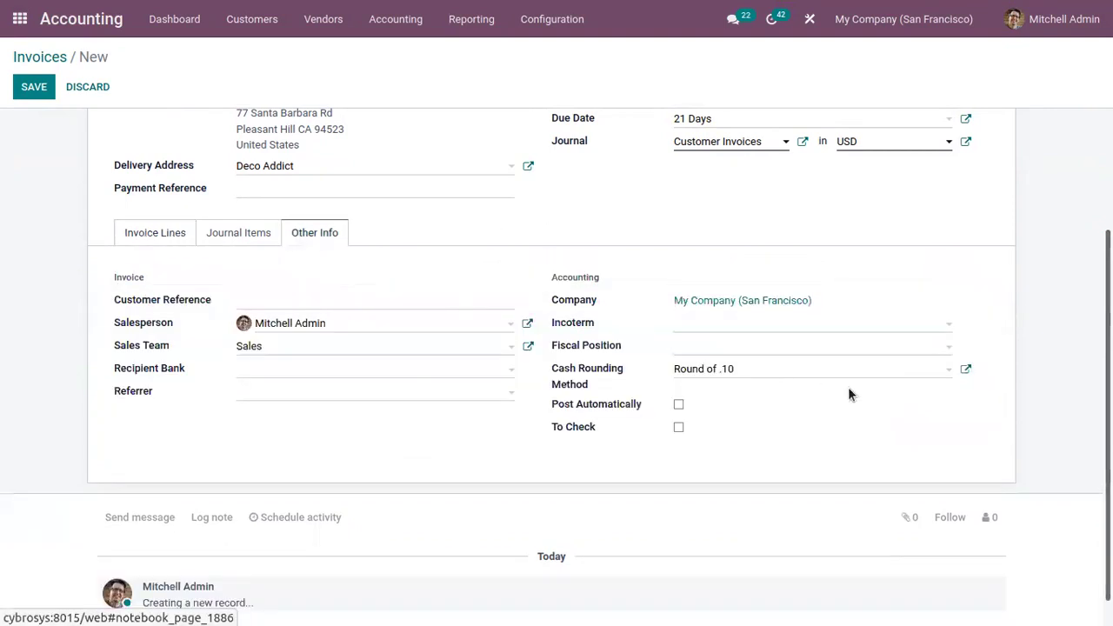
pyautogui.click(965, 369)
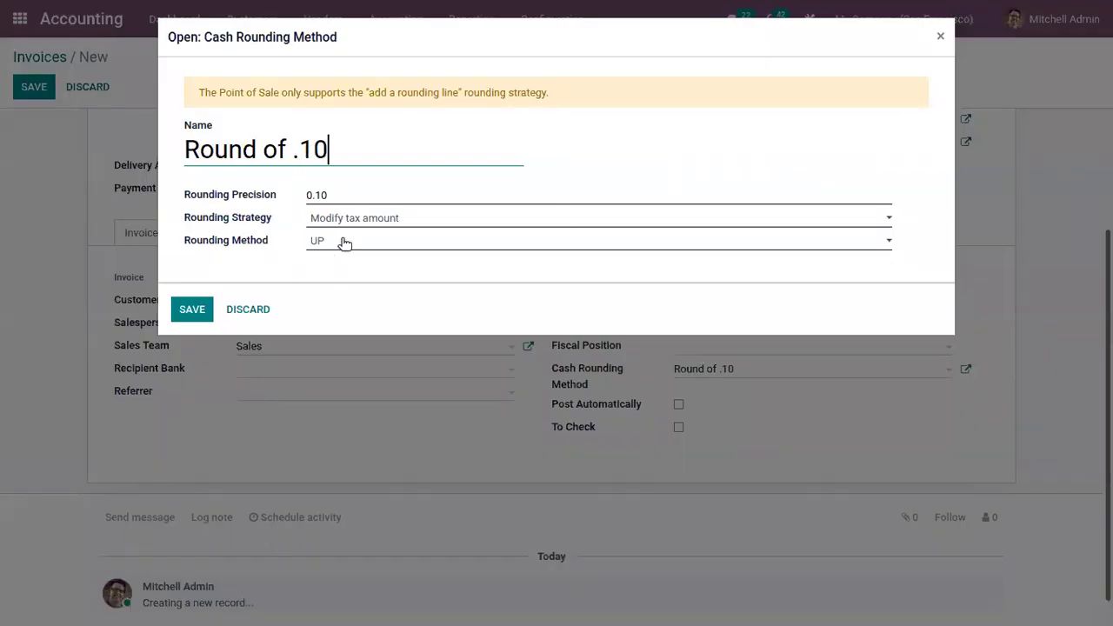
pyautogui.click(940, 37)
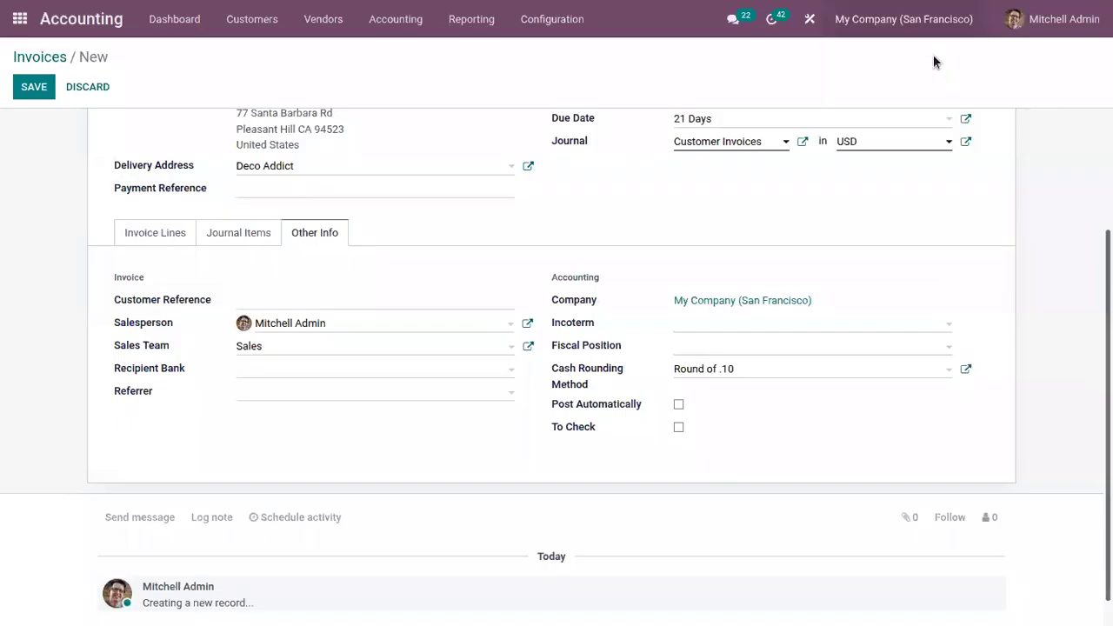
pyautogui.click(156, 233)
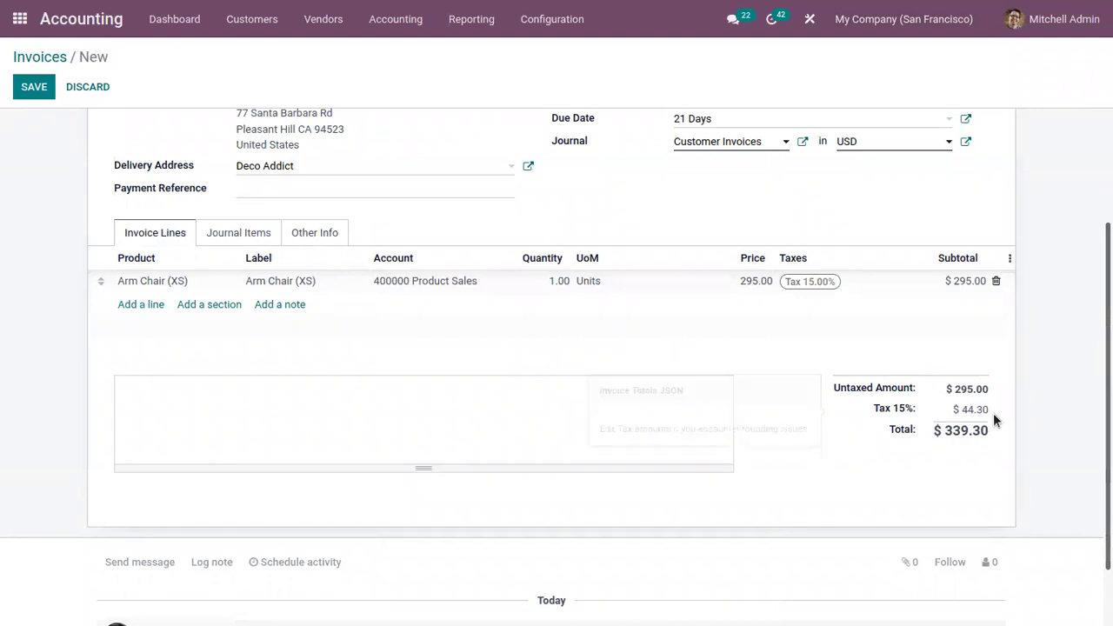
# Change Round of .10 to round DOWN and save, lowering the invoice total to $339.20
pyautogui.click(333, 235)
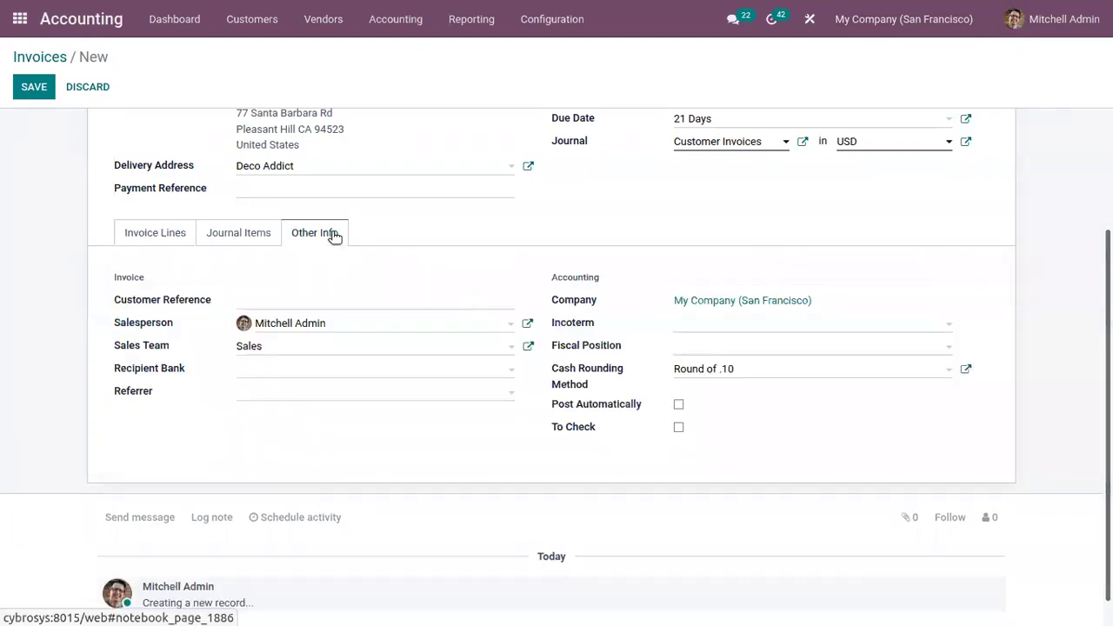
pyautogui.click(965, 369)
pyautogui.click(385, 238)
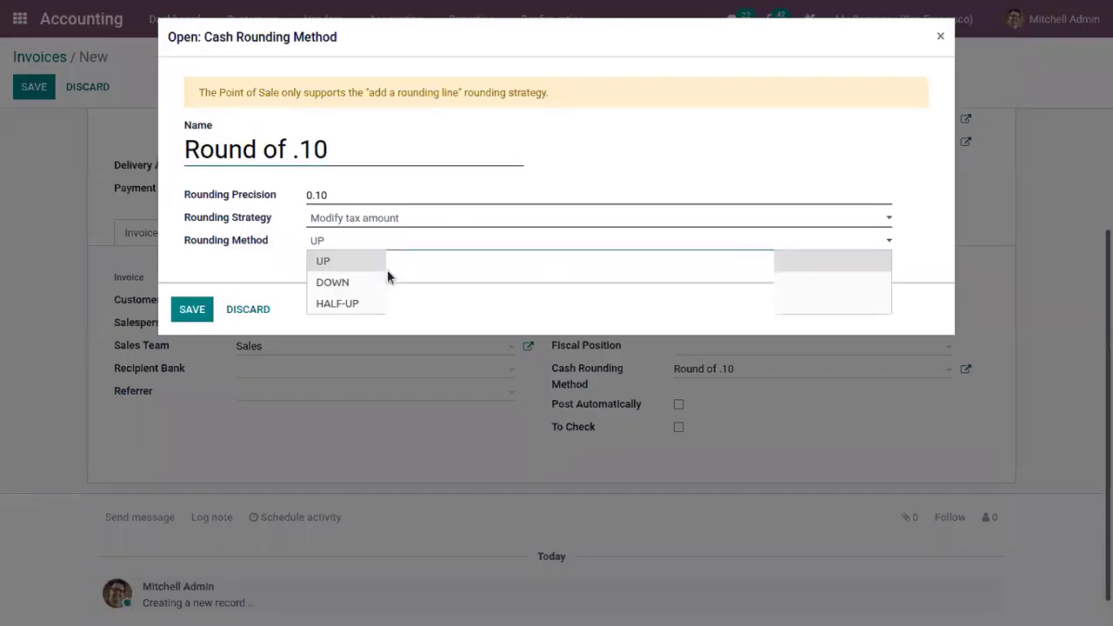
pyautogui.click(332, 282)
pyautogui.click(189, 311)
pyautogui.click(156, 235)
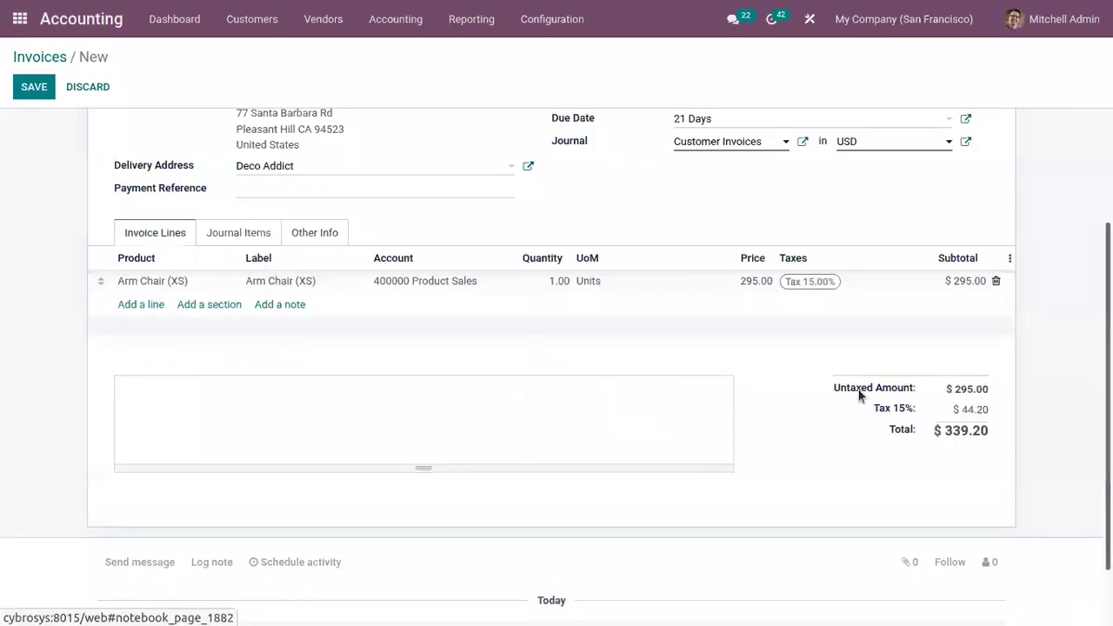
# Change Round of .10 to HALF-UP and save, restoring the invoice total to $339.30
pyautogui.click(318, 235)
pyautogui.click(966, 368)
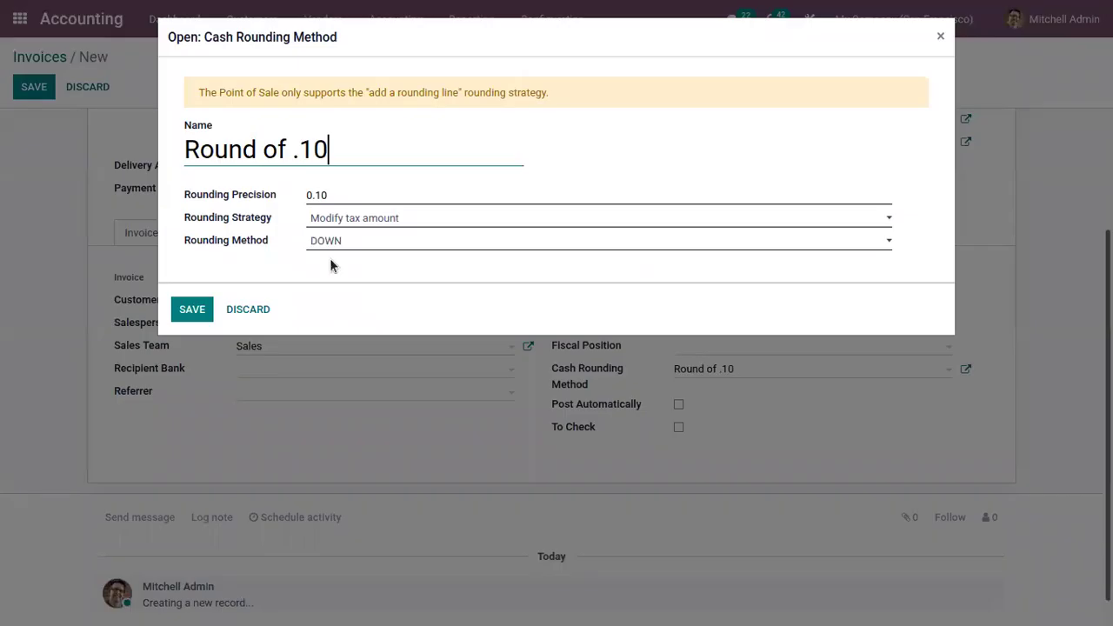
pyautogui.click(339, 246)
pyautogui.click(366, 300)
pyautogui.click(197, 311)
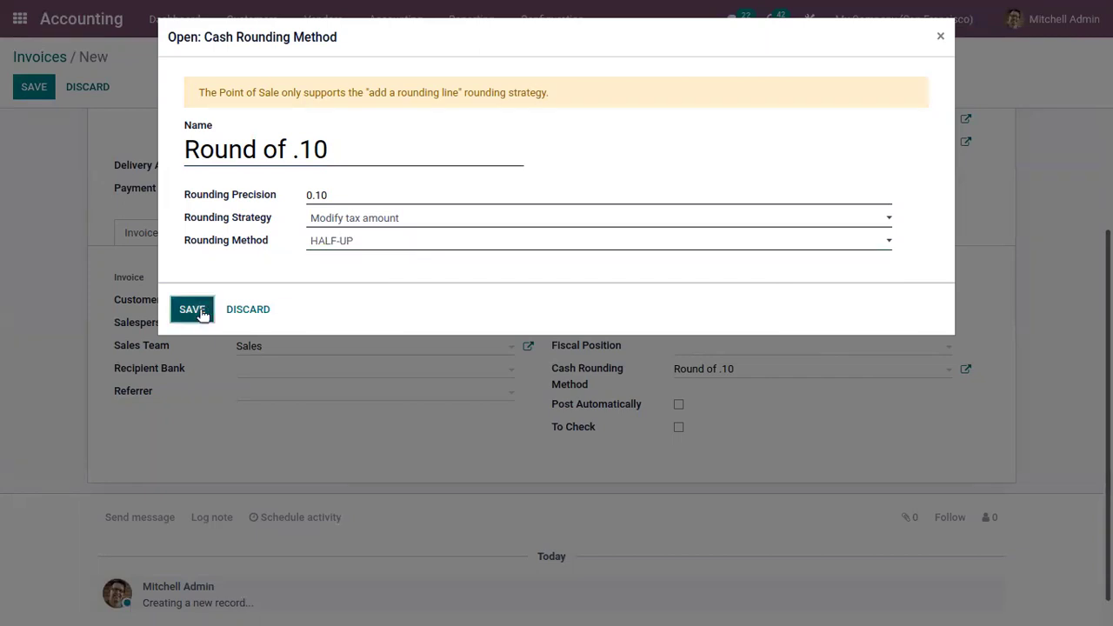
pyautogui.click(184, 234)
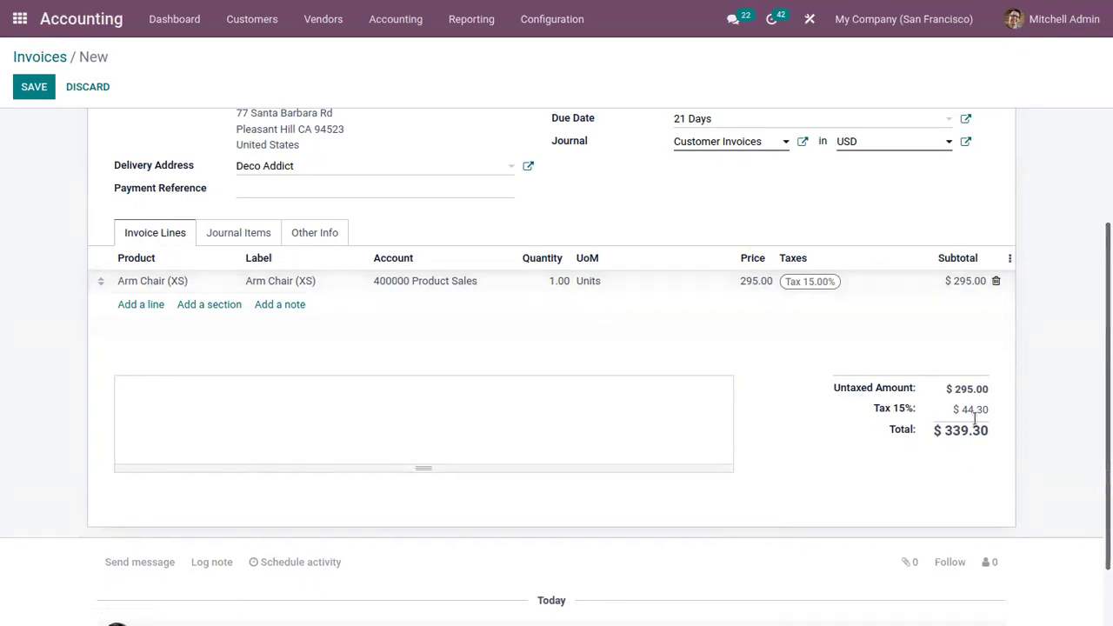
# Remove the Arm Chair (XS) line and set Round of .10 to add a rounding line, rounding UP
pyautogui.click(996, 281)
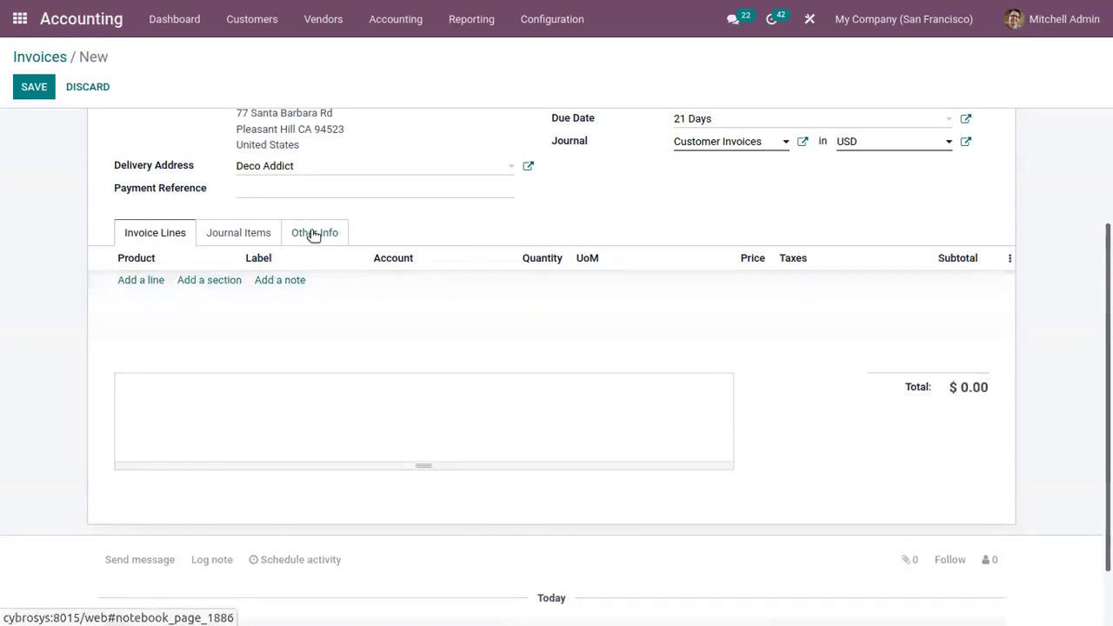
pyautogui.click(312, 232)
pyautogui.click(965, 369)
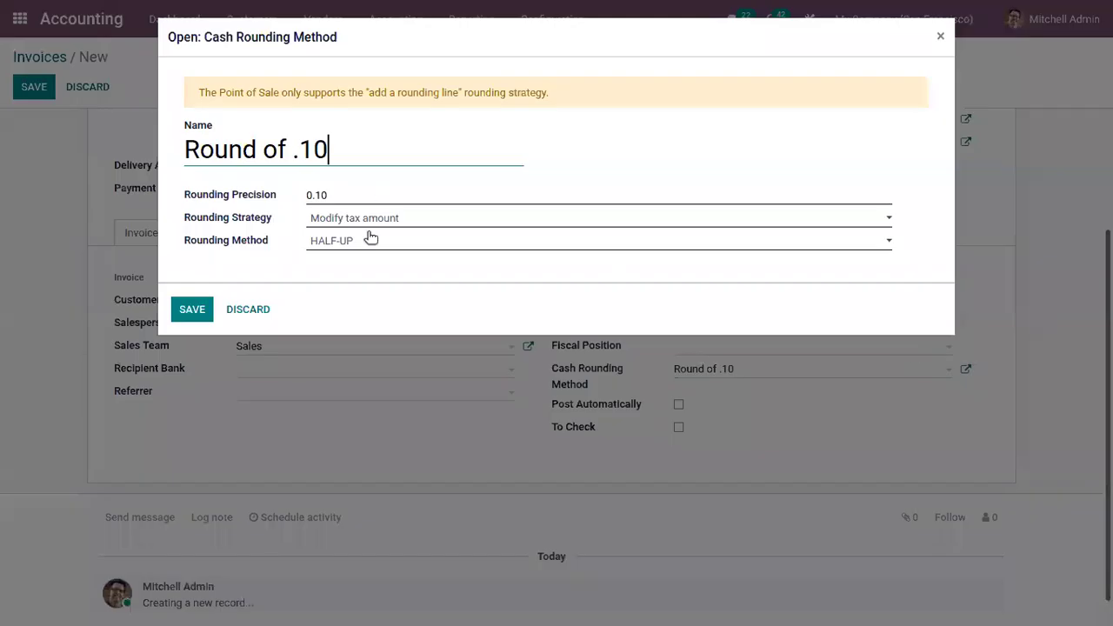
pyautogui.click(340, 217)
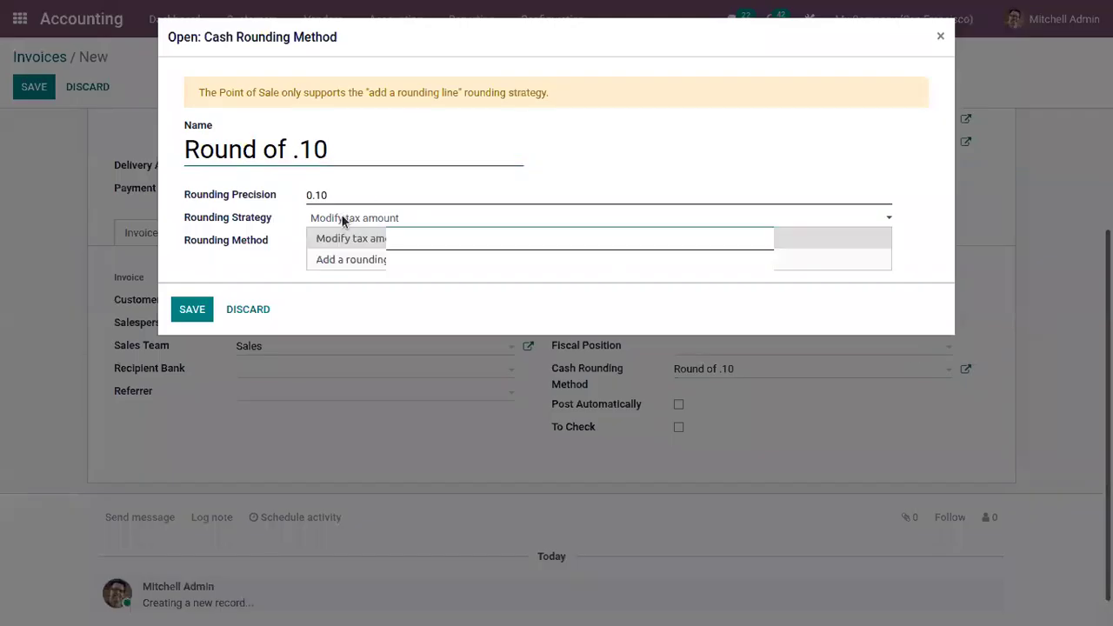
pyautogui.click(351, 259)
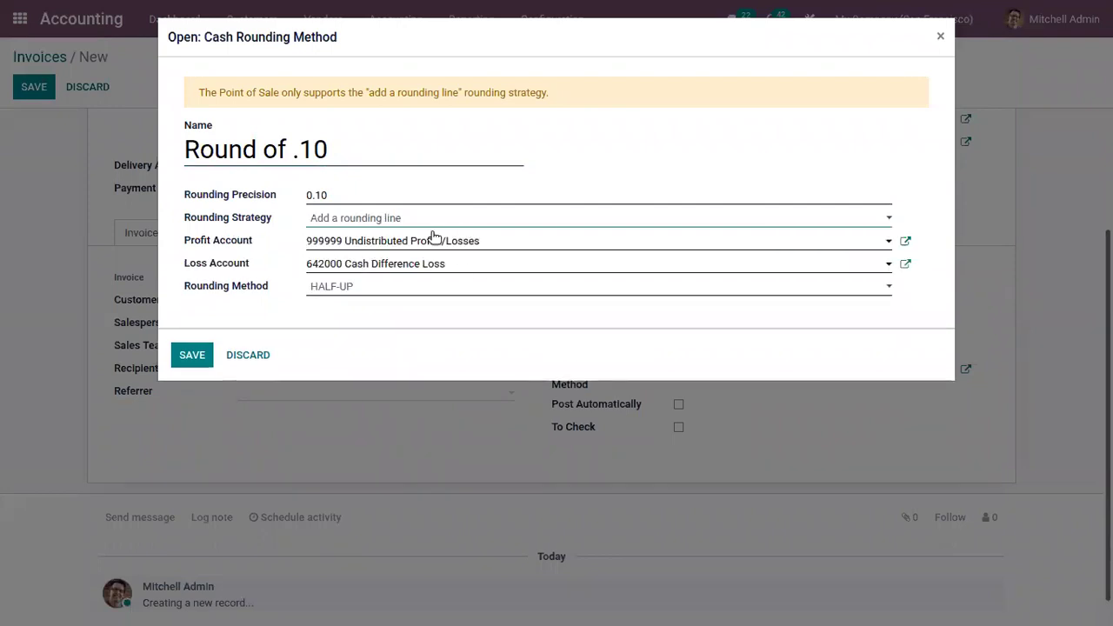
pyautogui.click(339, 288)
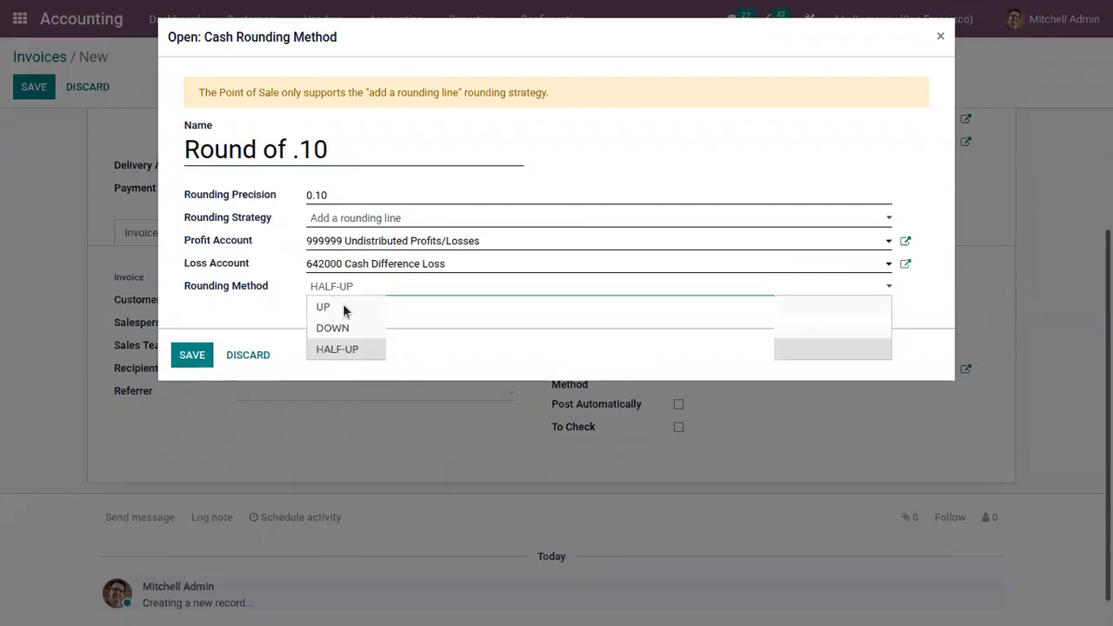
pyautogui.click(319, 307)
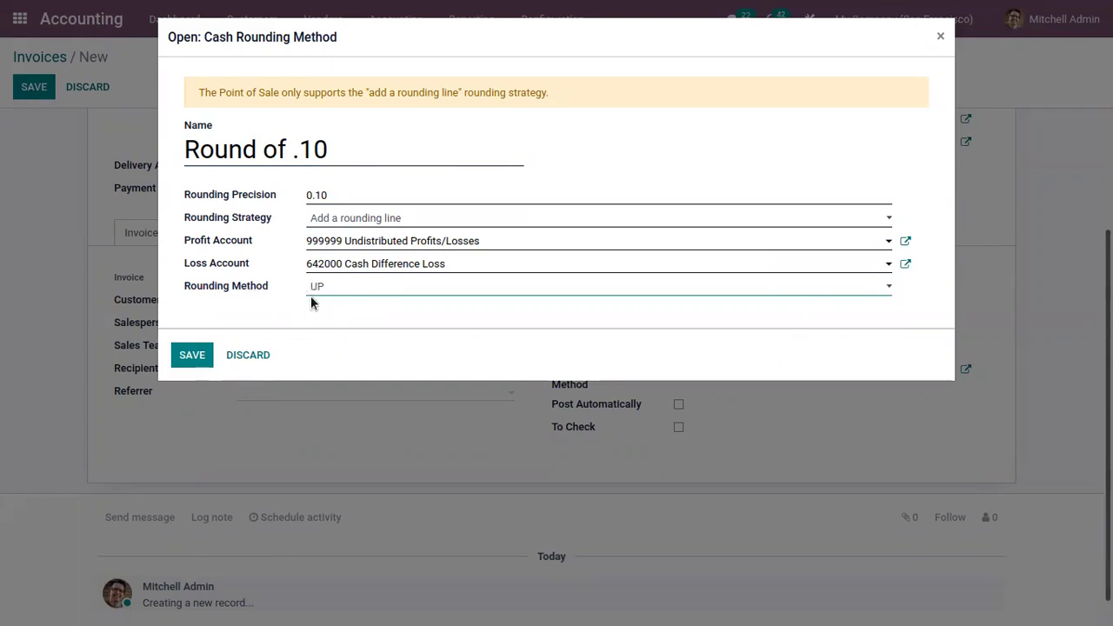
pyautogui.click(196, 354)
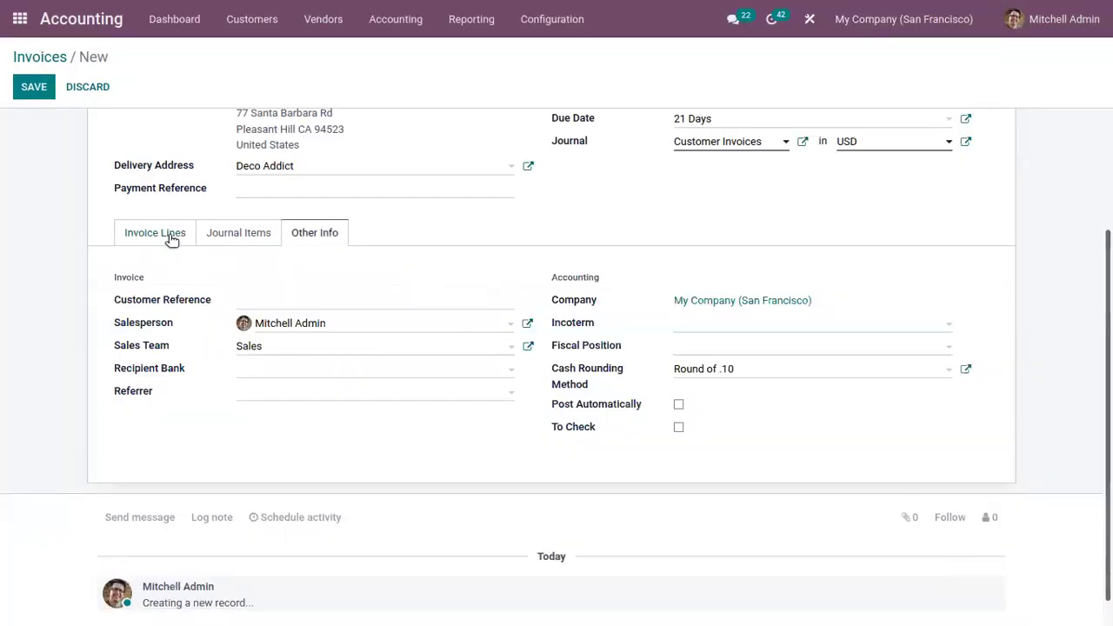
# Add an Arm Chair (S) line at 295.00, producing a 0.05 rounding line and a $339.30 total
pyautogui.click(171, 238)
pyautogui.click(149, 282)
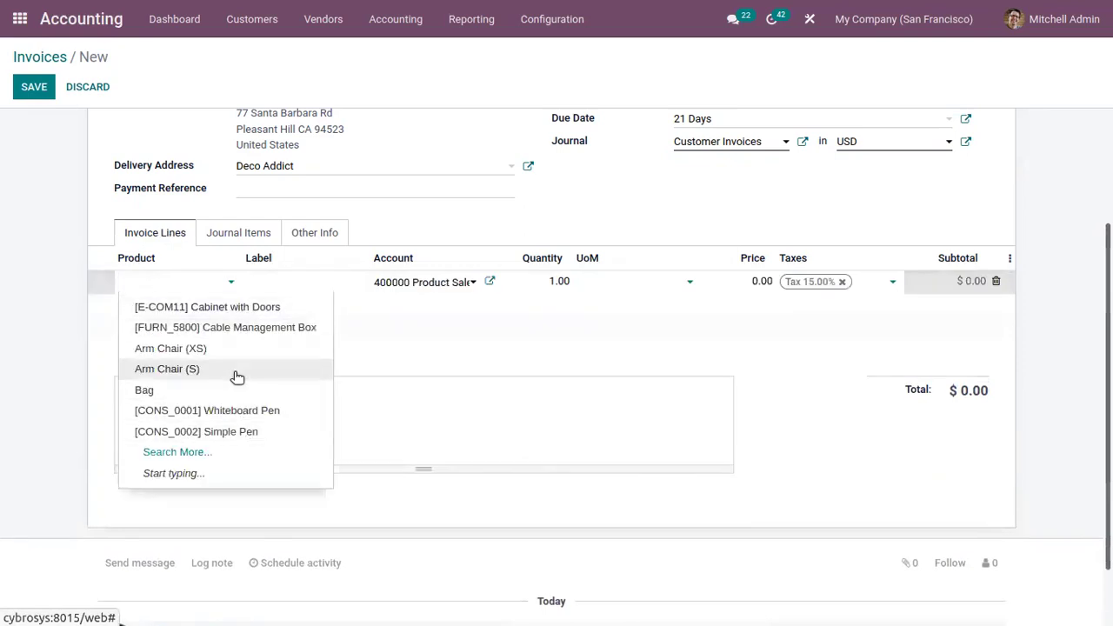
pyautogui.click(236, 370)
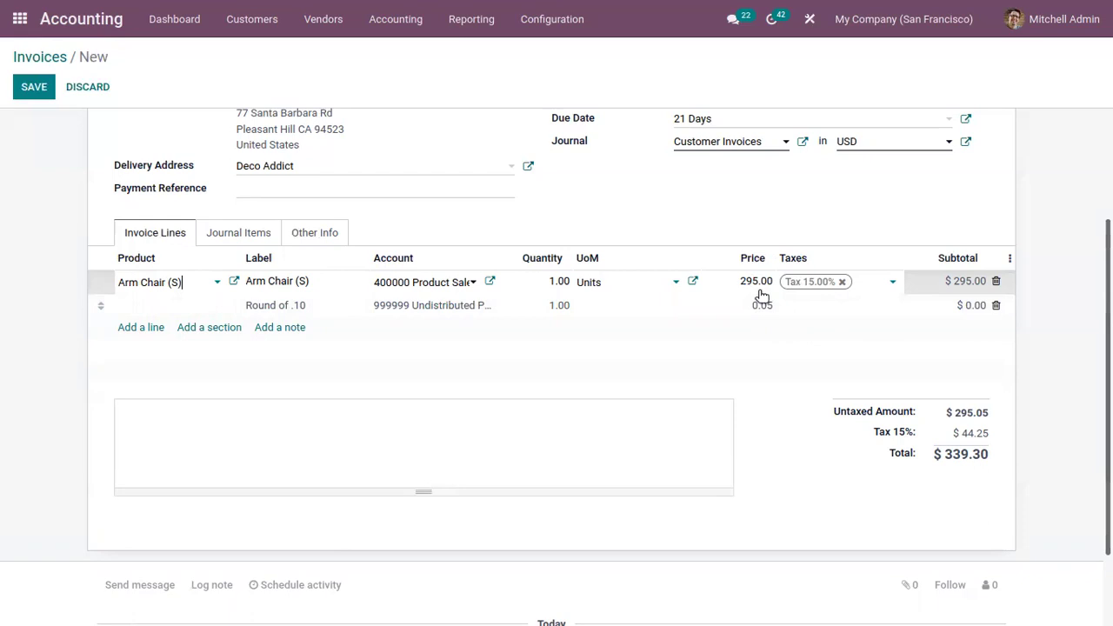
# Switch Round of .10 to the DOWN method, making the rounding line -0.05 and the total $339.20
pyautogui.click(332, 233)
pyautogui.click(963, 372)
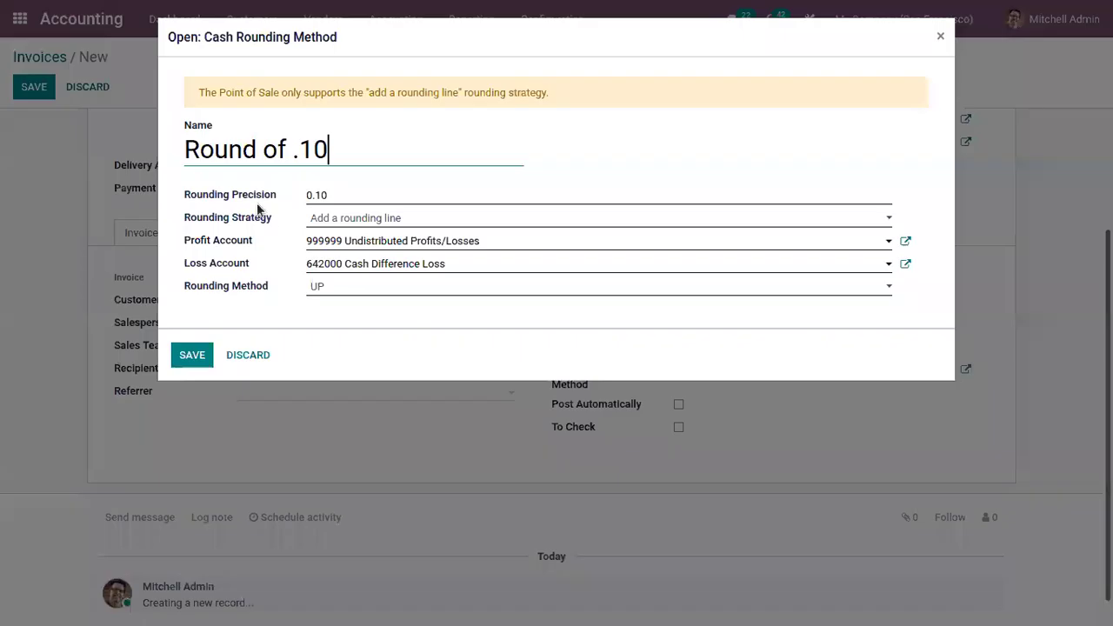
pyautogui.click(353, 286)
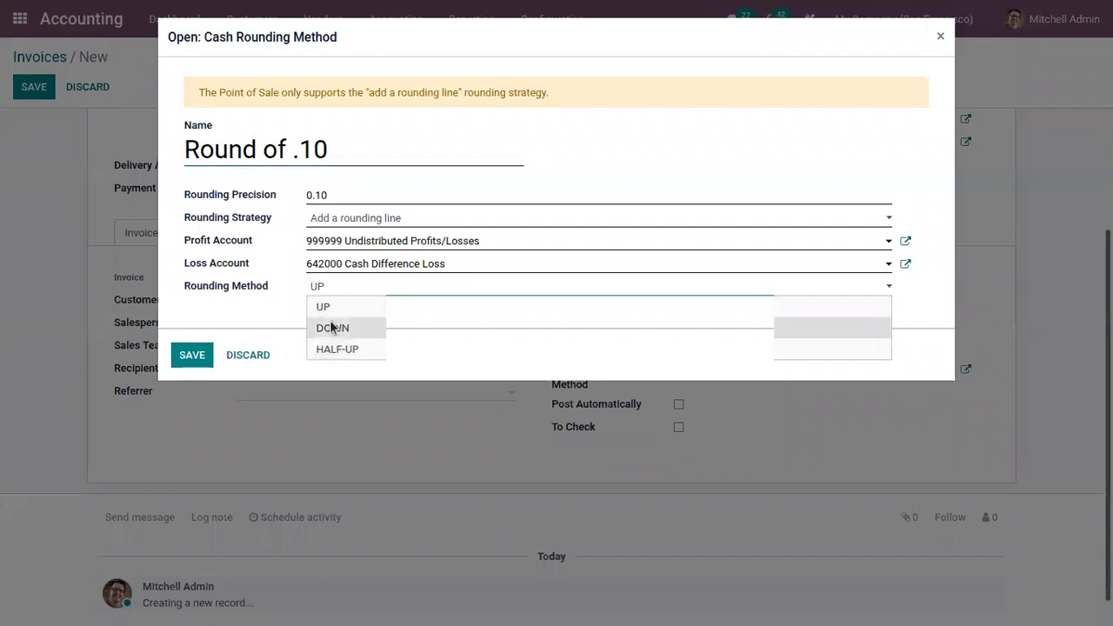
pyautogui.click(331, 327)
pyautogui.click(191, 355)
pyautogui.click(154, 232)
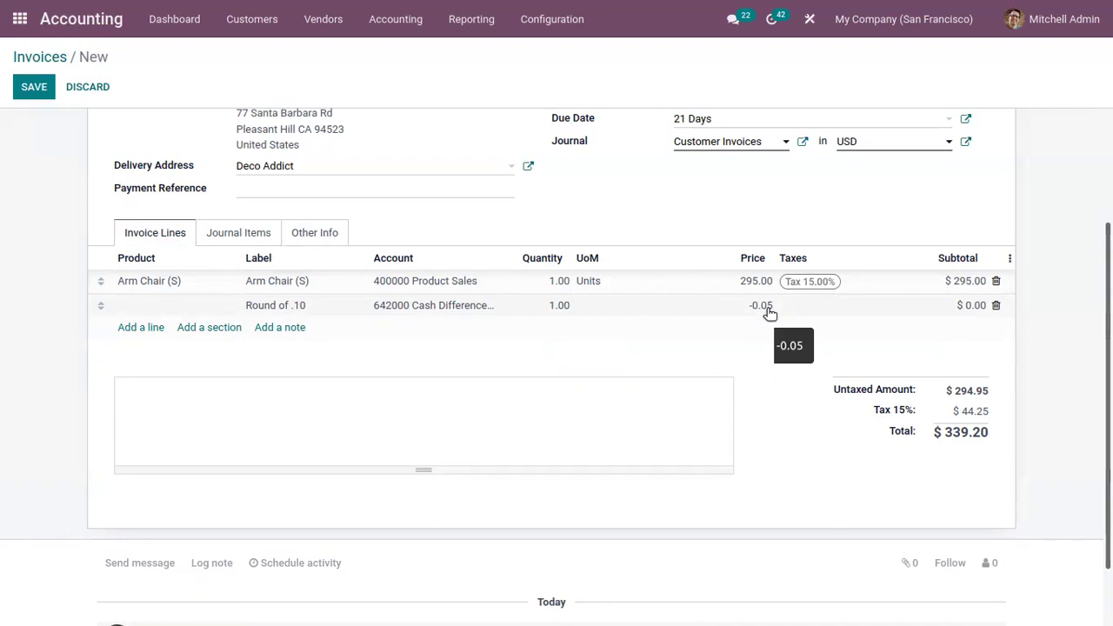
# Drop the Tax 15.00% from the Arm Chair (S) line and set its price to 294.02
pyautogui.click(751, 281)
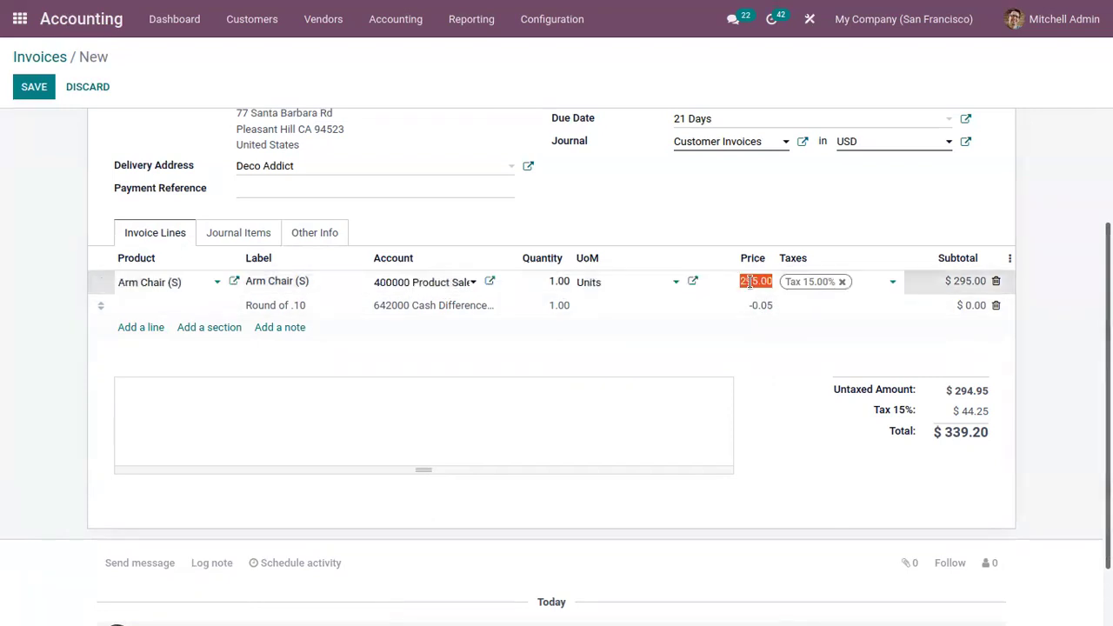
pyautogui.click(763, 281)
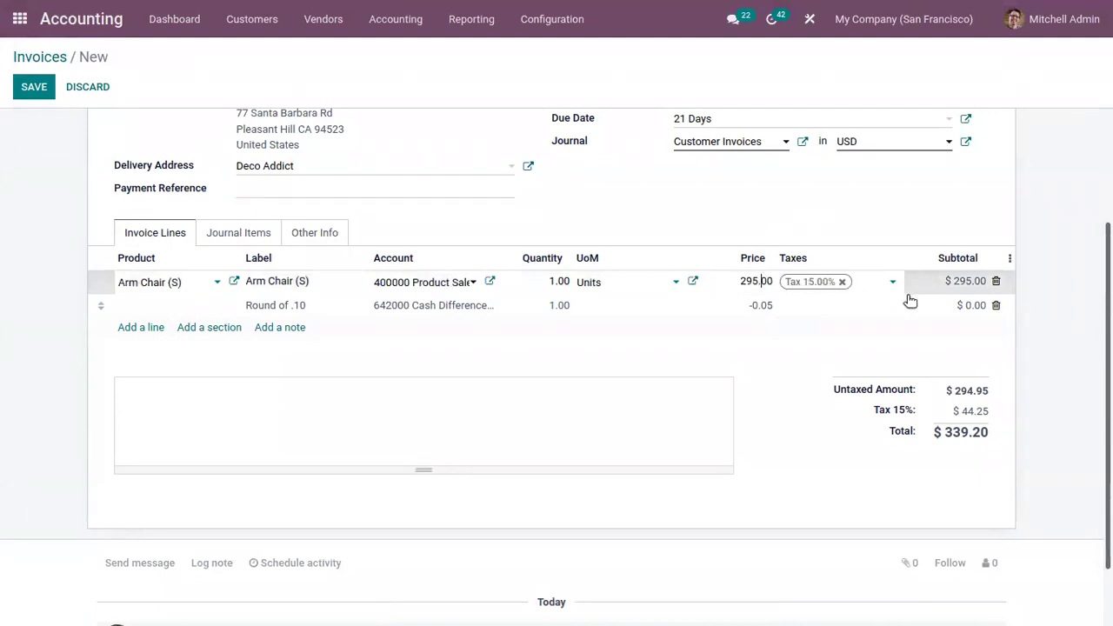
pyautogui.click(845, 281)
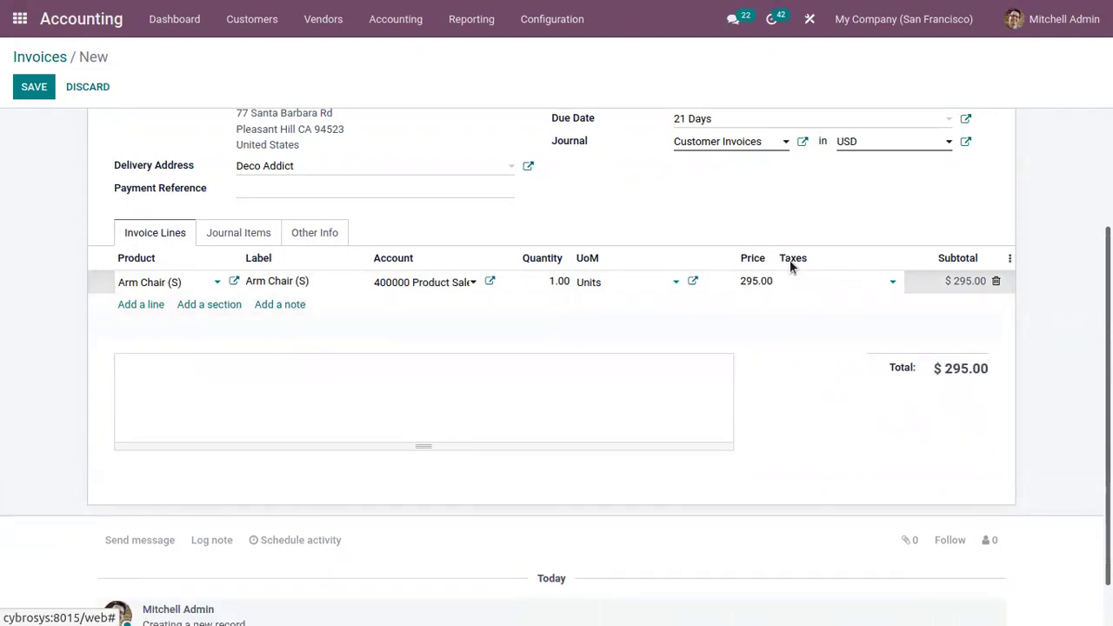
pyautogui.press('BackSpace')
pyautogui.write('5')
pyautogui.write('4')
pyautogui.write('2')
# Change the Round of .10 rounding method to HALF-UP and save it
pyautogui.click(308, 232)
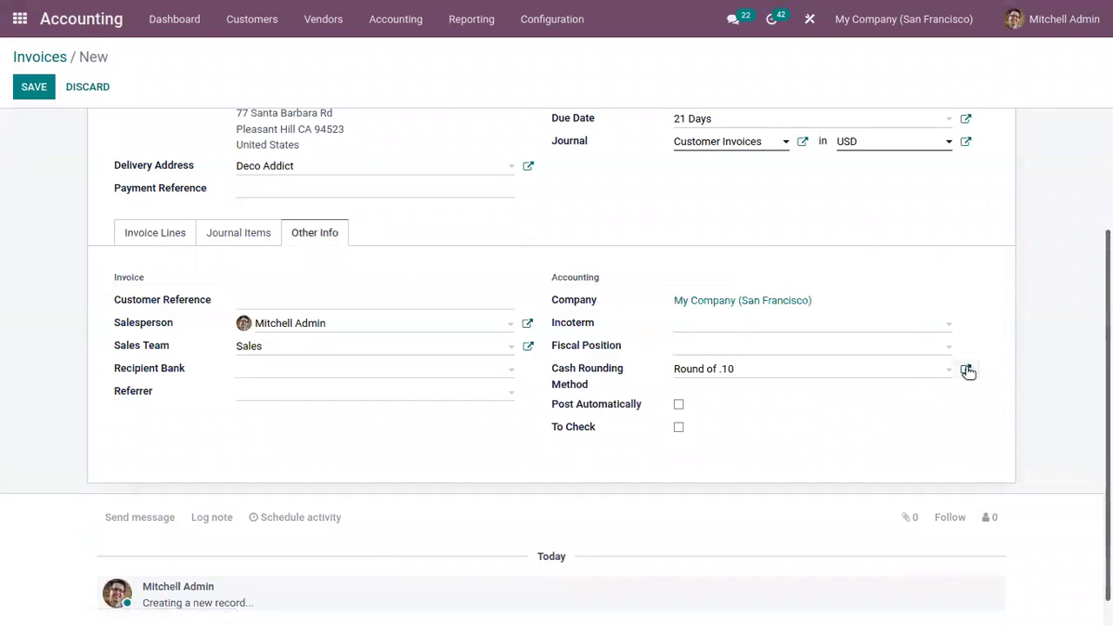
pyautogui.click(966, 368)
pyautogui.click(394, 287)
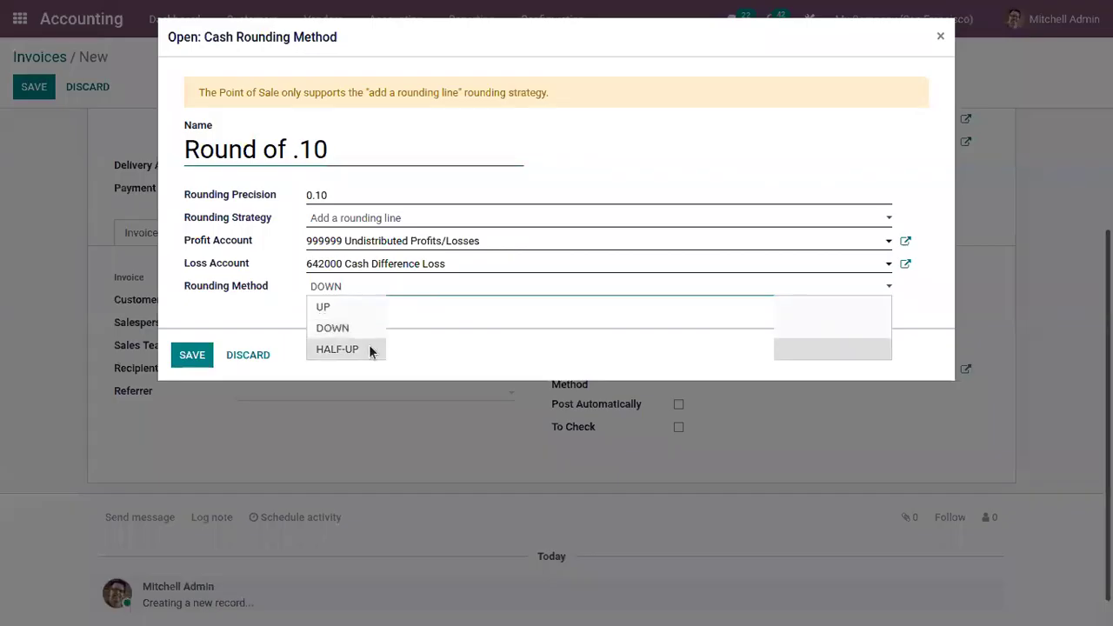
pyautogui.click(369, 348)
pyautogui.click(192, 354)
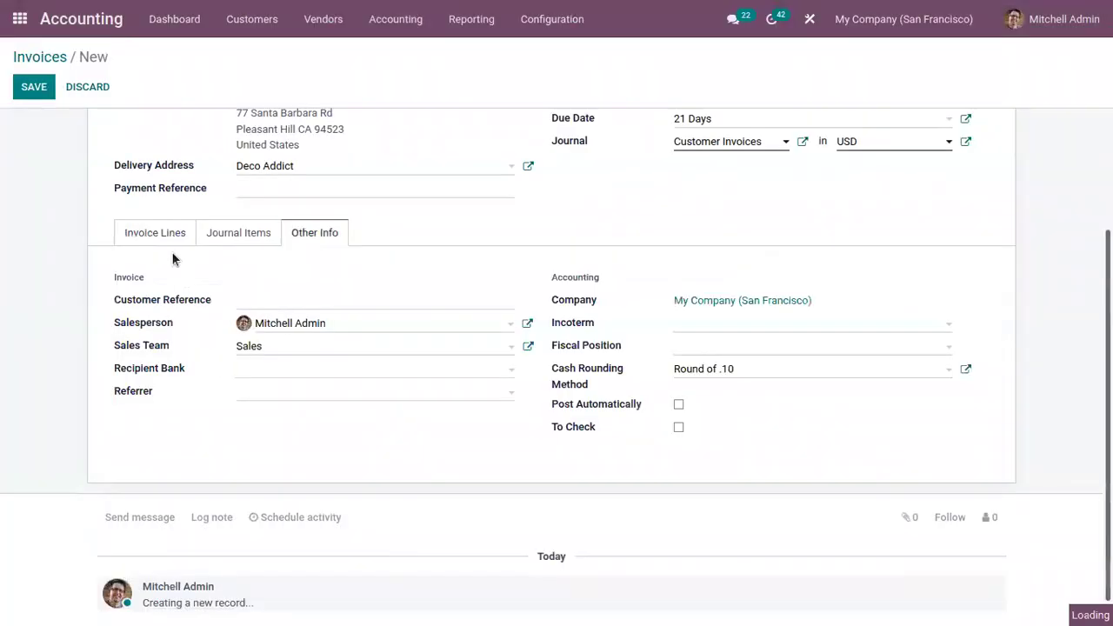
pyautogui.click(169, 241)
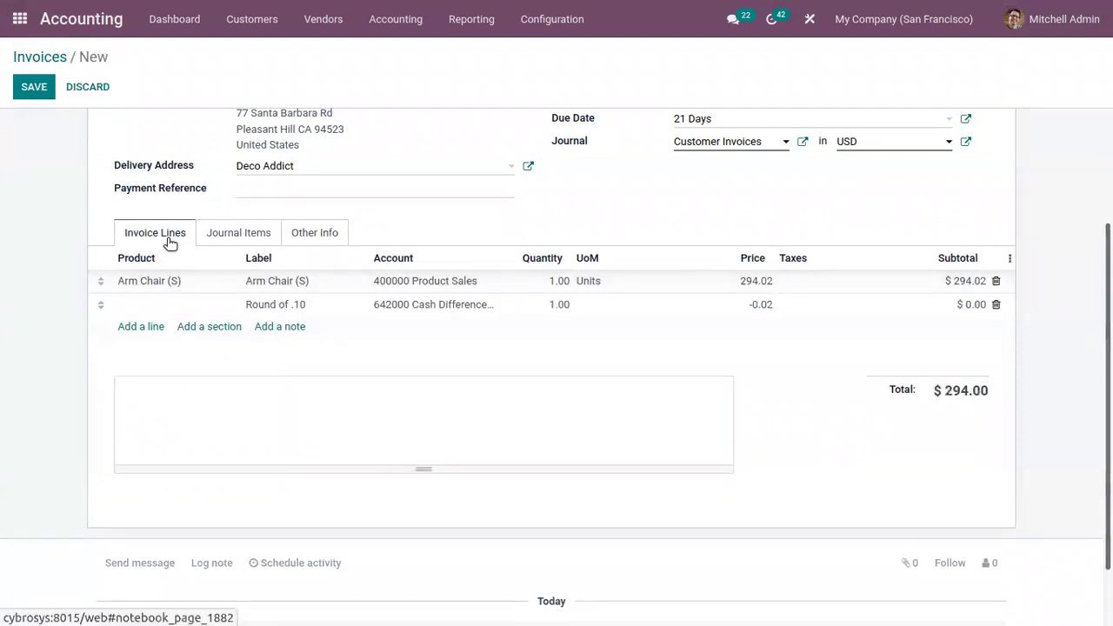
# Set the Arm Chair (S) price to 294.06, giving a 0.04 rounding line and $294.10 total
pyautogui.click(763, 280)
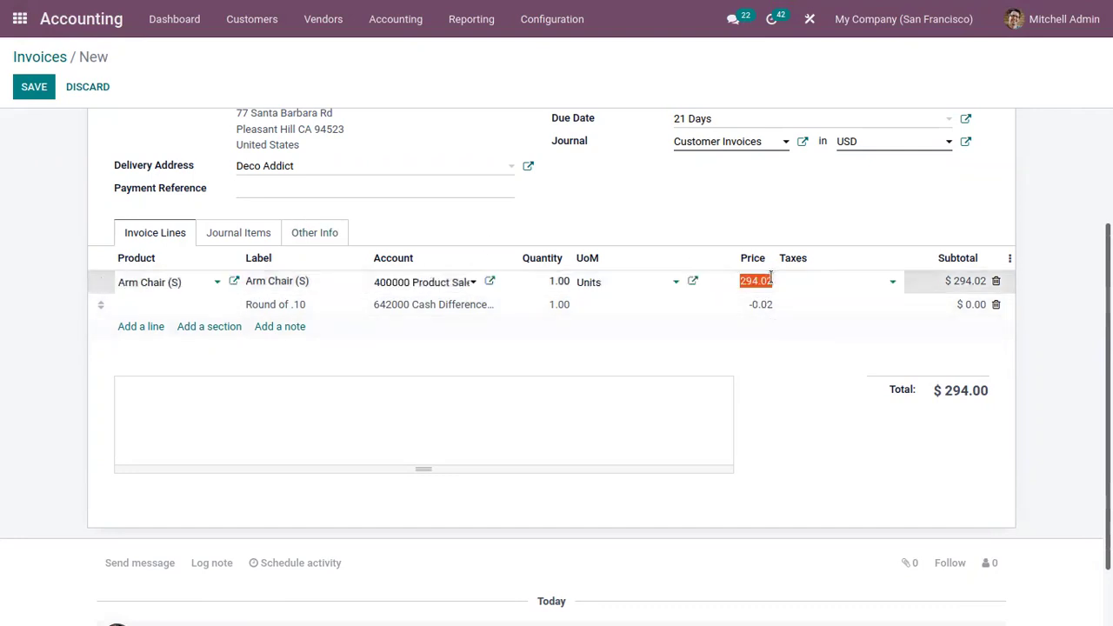
pyautogui.press('Right')
pyautogui.press('BackSpace')
pyautogui.write('6')
pyautogui.click(823, 372)
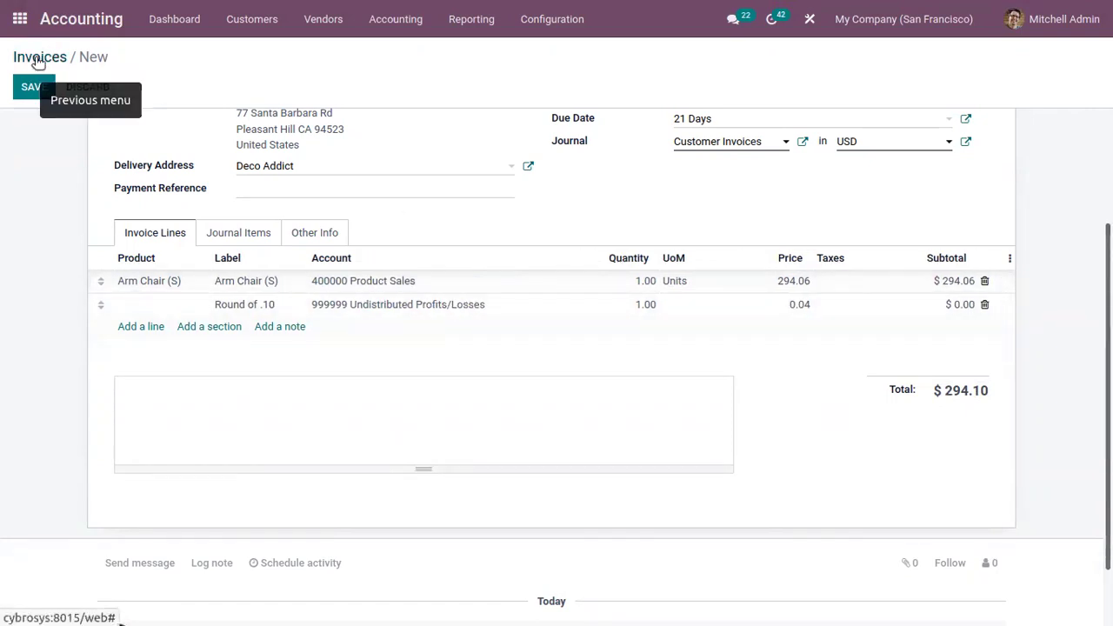
# Go back to the Invoices list, briefly opening INV/2021/00010 before returning
pyautogui.click(41, 56)
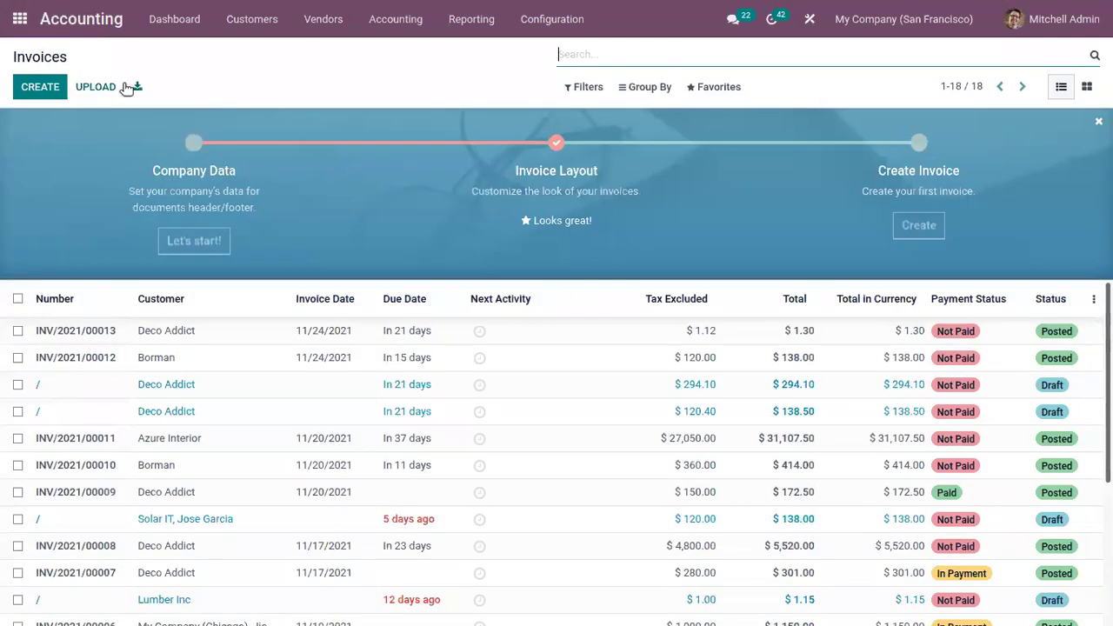
pyautogui.click(450, 469)
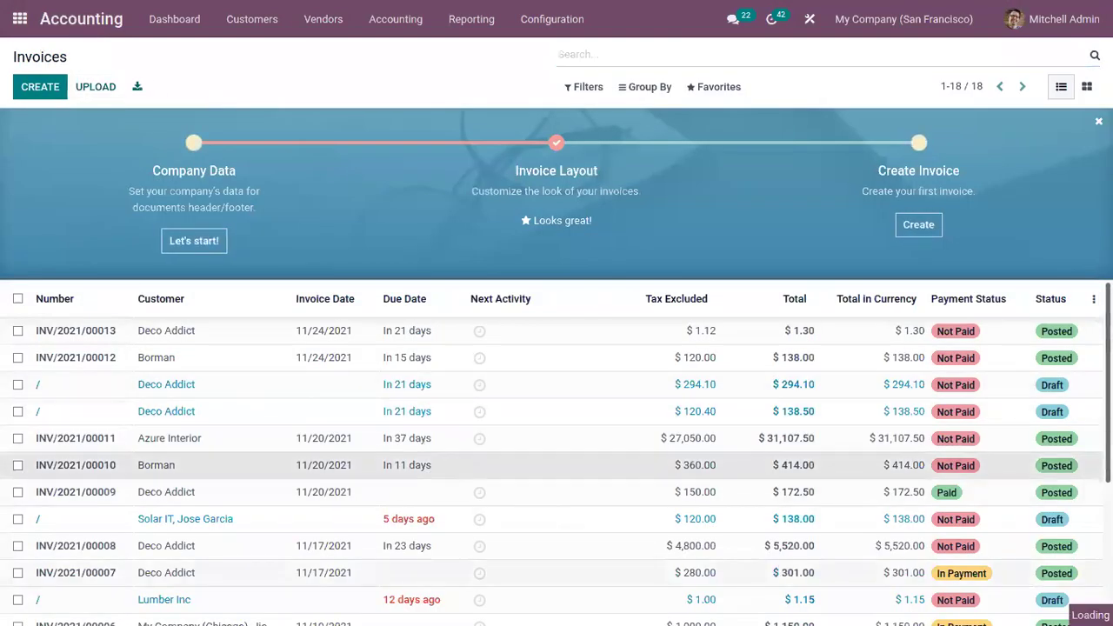
pyautogui.scroll(-3, 556, 348)
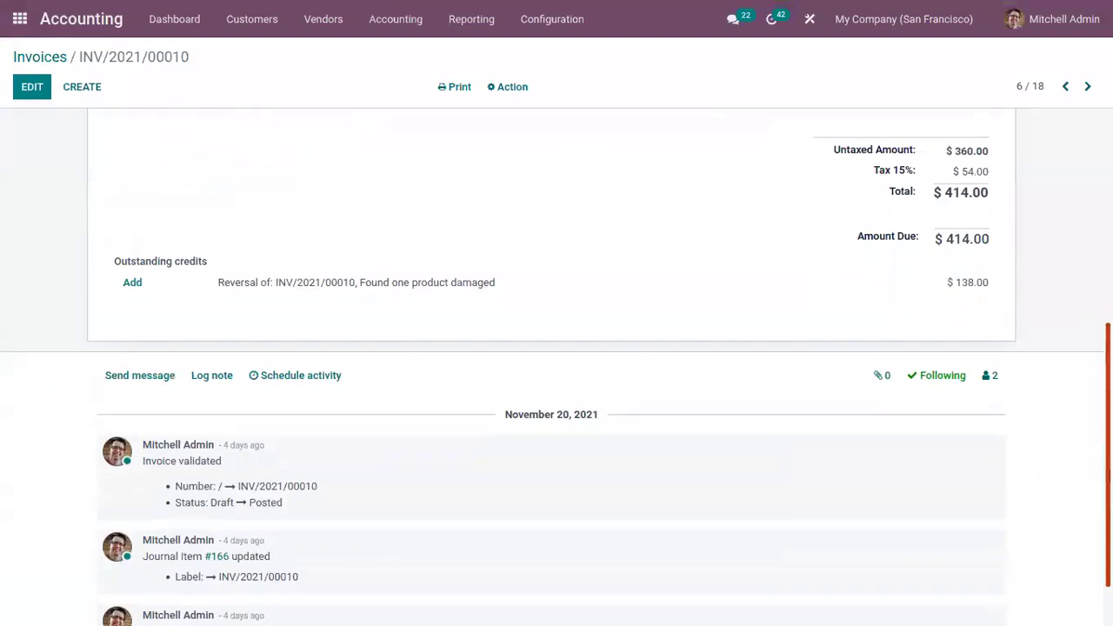
pyautogui.click(31, 57)
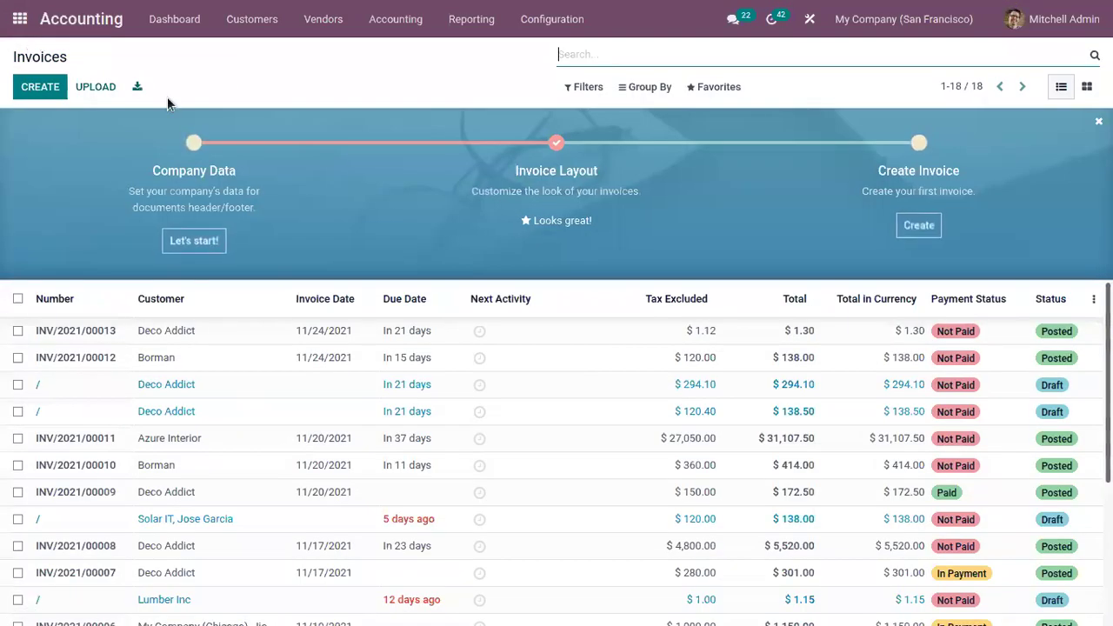